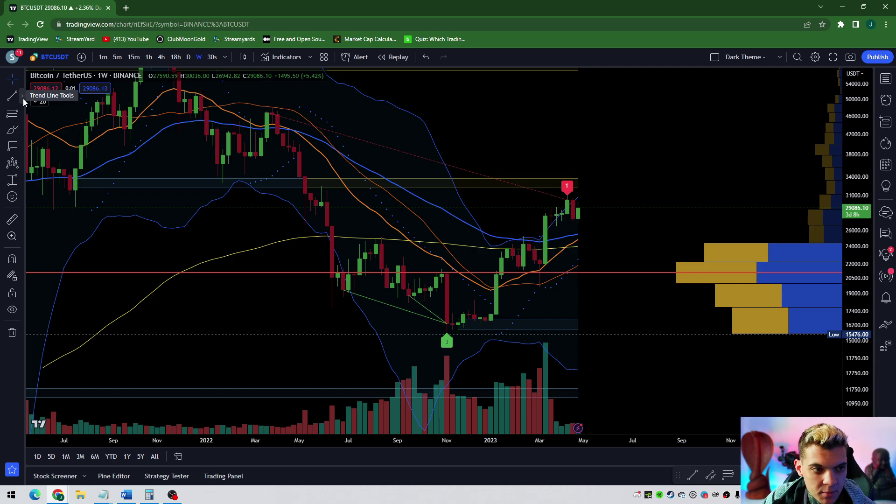
Step: Draw a rising trend line on the weekly BTCUSDT chart from about 16,266 on 2 January 2023 to about 32,862 on 26 June 2023
click(24, 99)
click(56, 95)
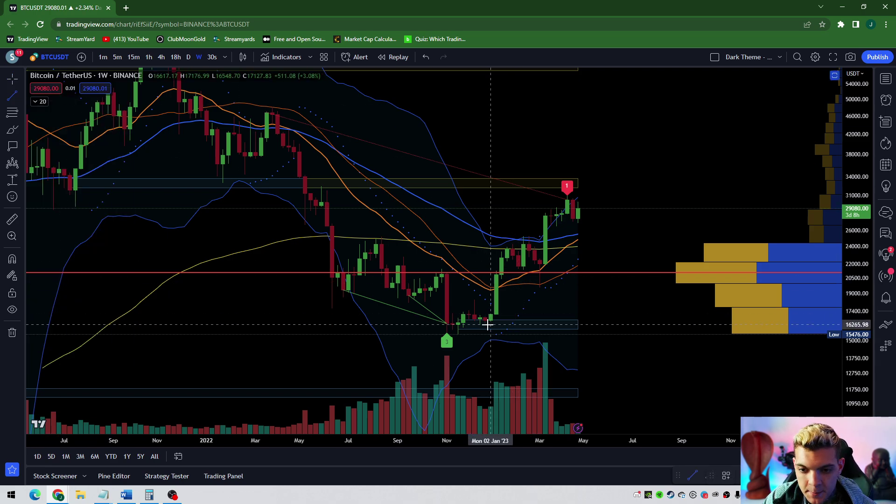
click(491, 324)
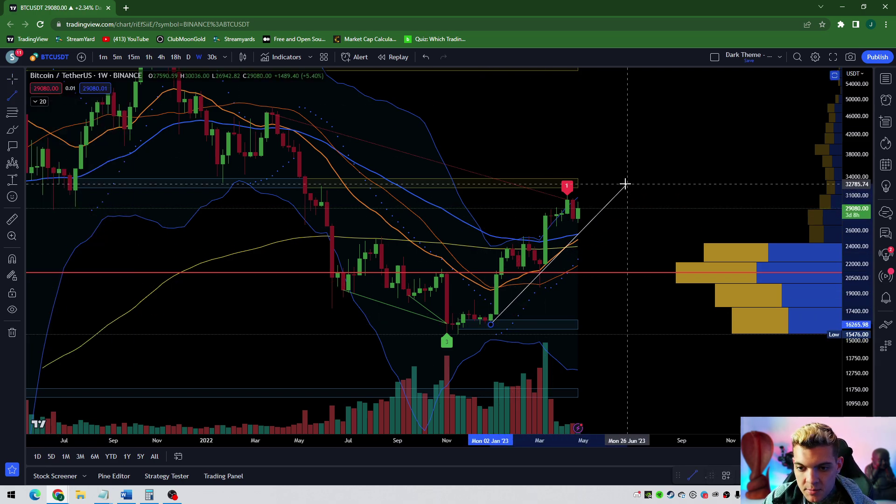
click(628, 184)
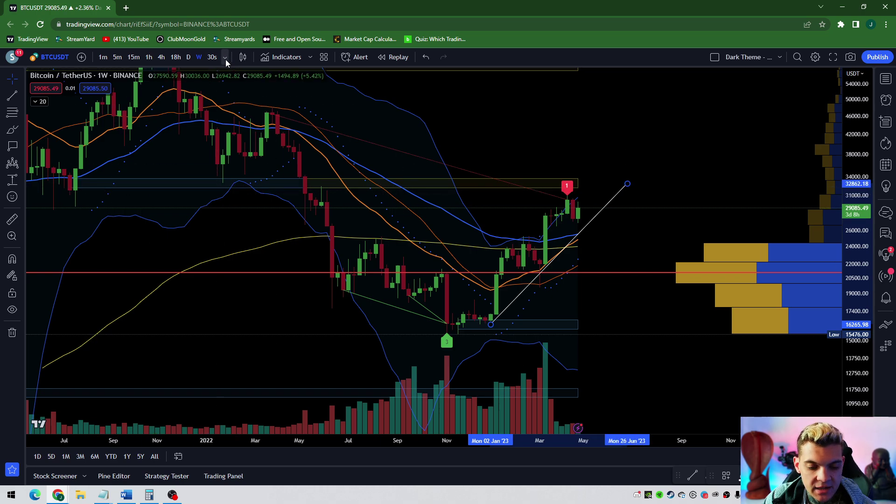
click(225, 57)
click(602, 145)
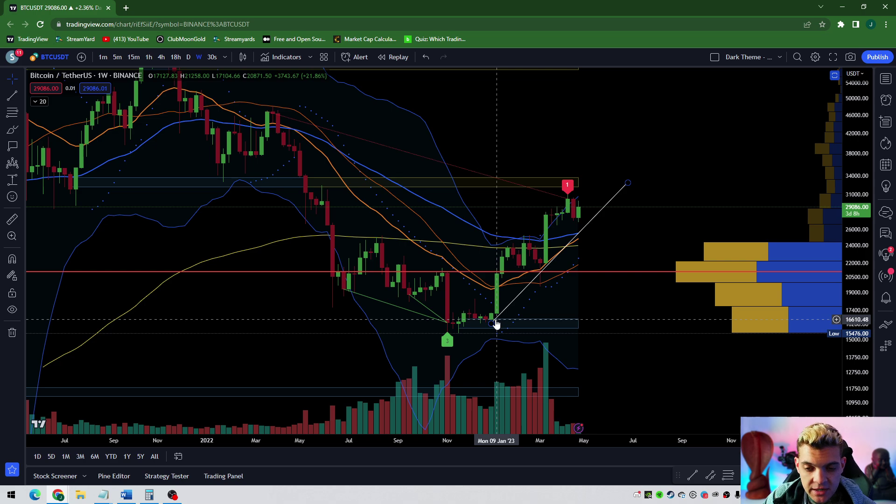
Step: Examine the weekly BTCUSDT candles against the rising trend line and the volume profile levels
mouse_move(586, 154)
mouse_down()
mouse_move(586, 170)
mouse_move(576, 166)
mouse_up()
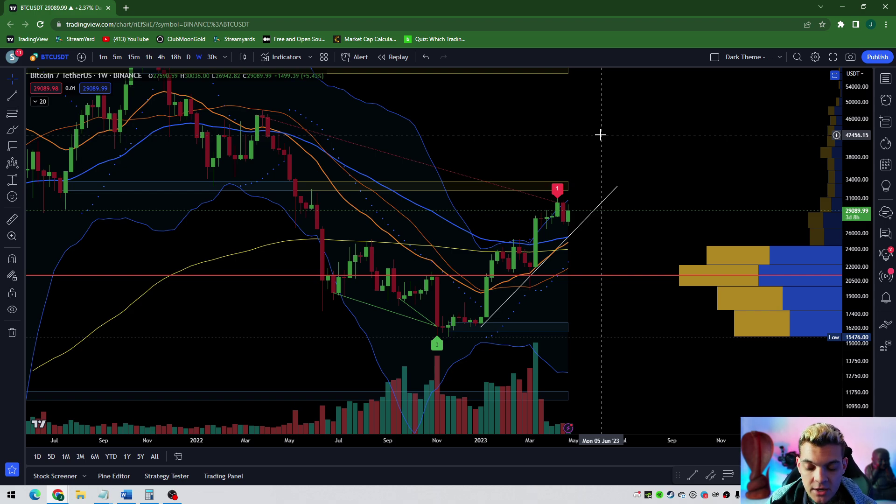
drag(624, 167, 628, 171)
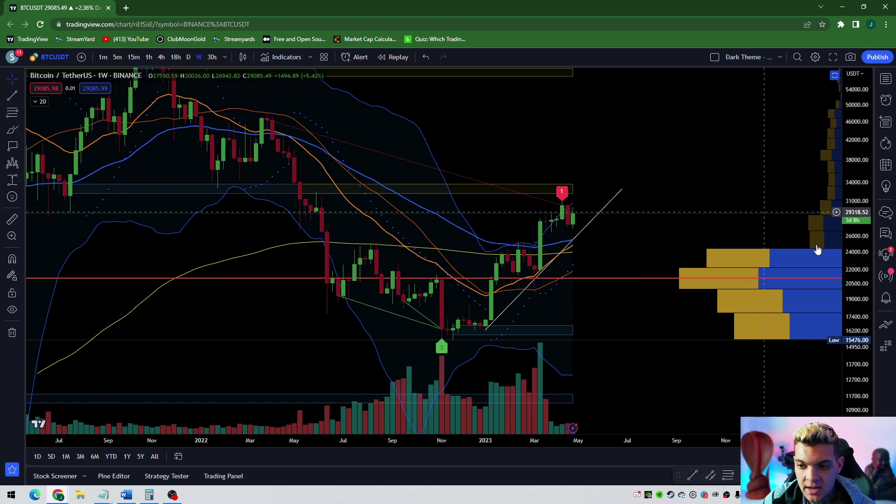
drag(852, 275, 852, 277)
drag(605, 244, 621, 230)
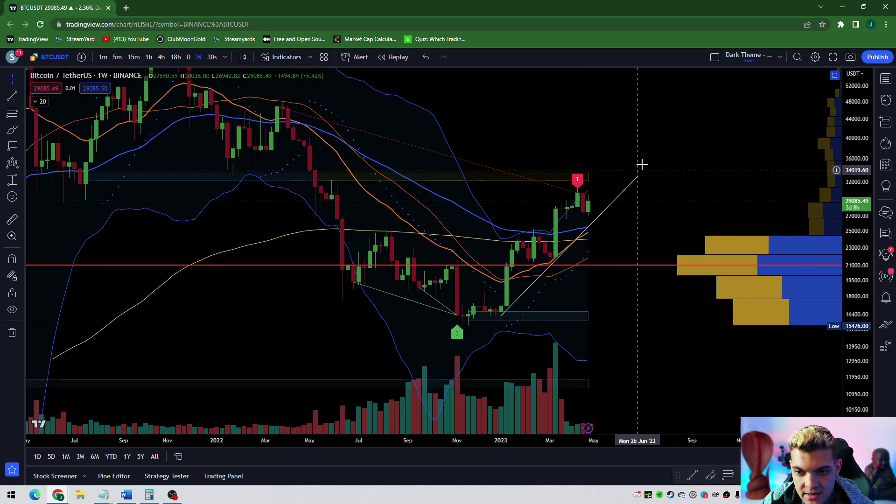
drag(642, 160, 622, 157)
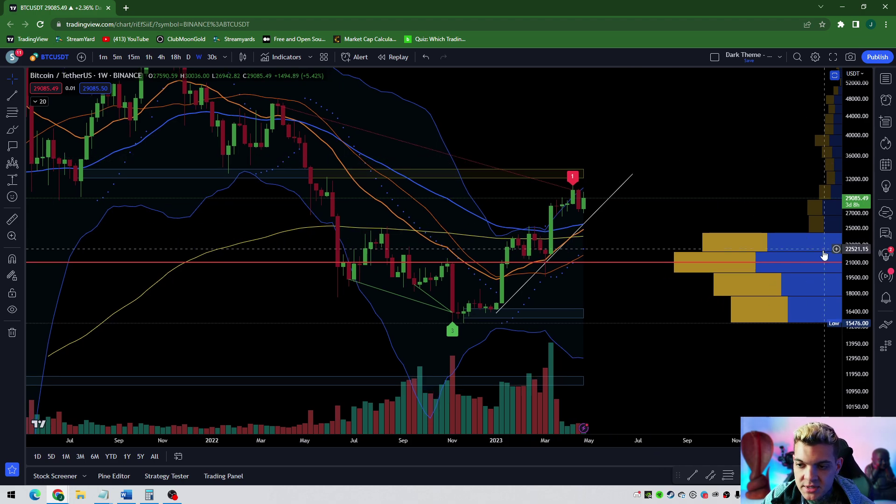
drag(861, 263, 861, 268)
drag(633, 243, 634, 242)
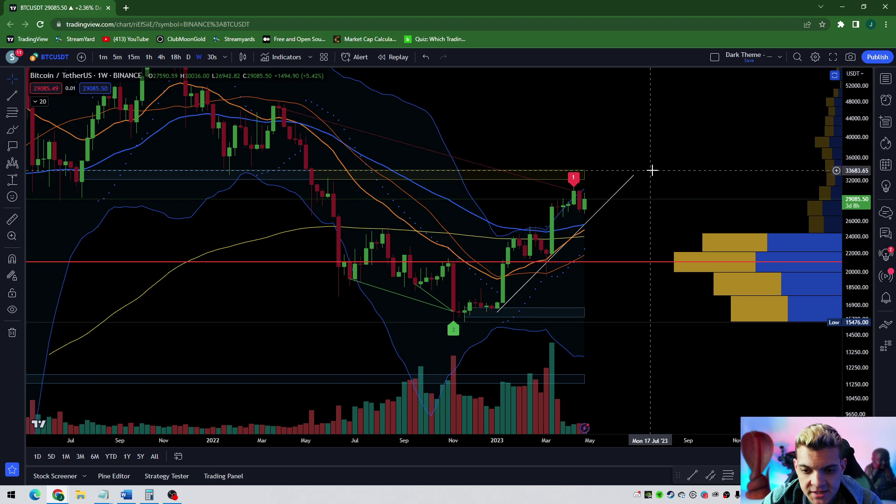
drag(627, 142, 625, 144)
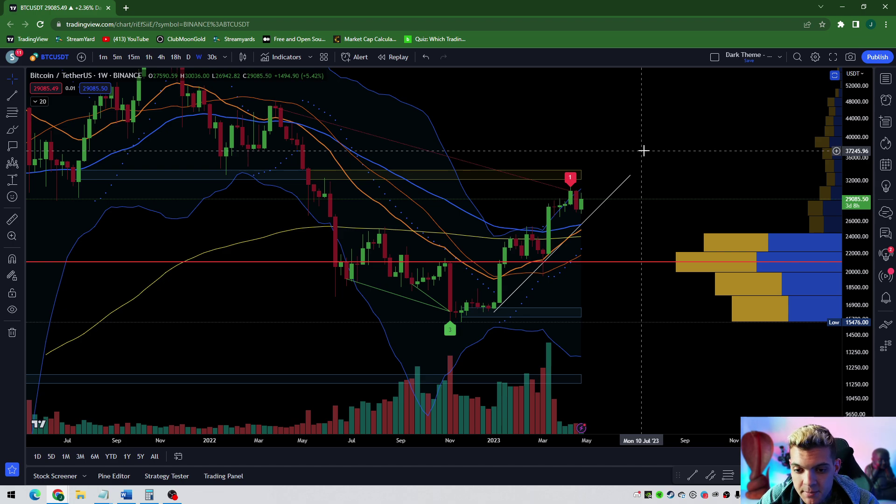
Step: Remove all drawings from the weekly price chart
right_click(646, 238)
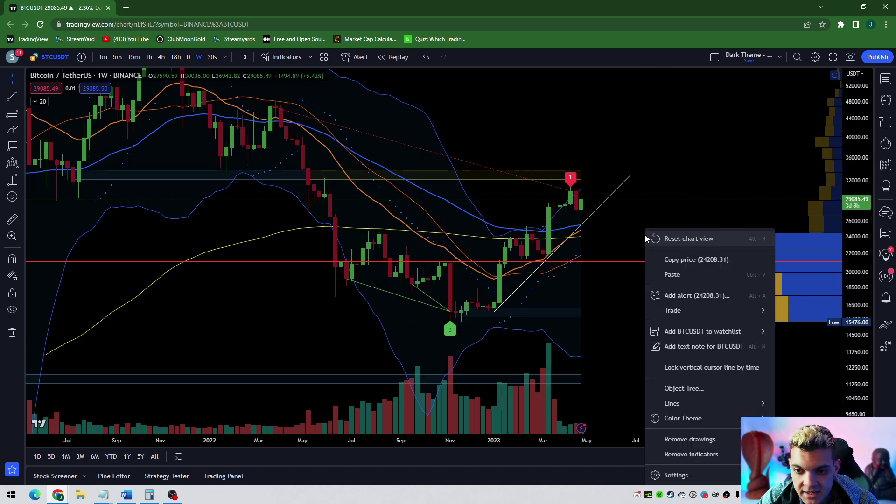
click(730, 438)
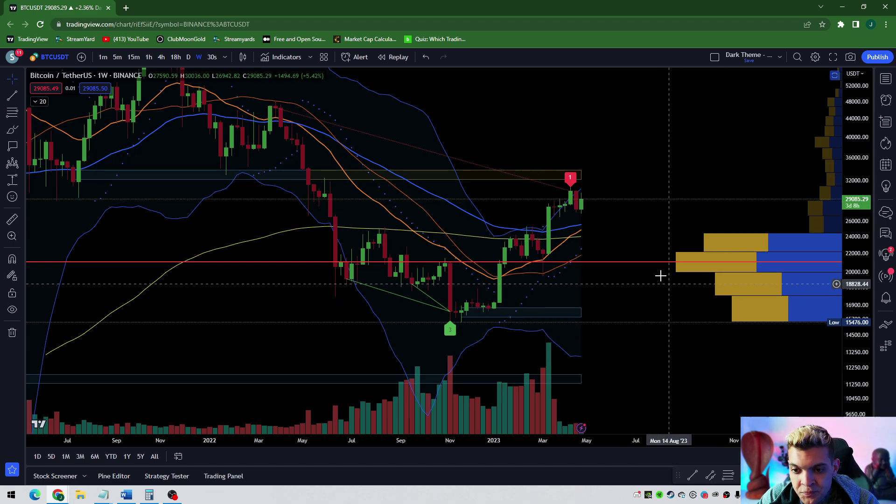
Step: Maximize the stochastic oscillator pane and compress its value scale to inspect the full range of weekly swings
double_click(648, 248)
double_click(646, 300)
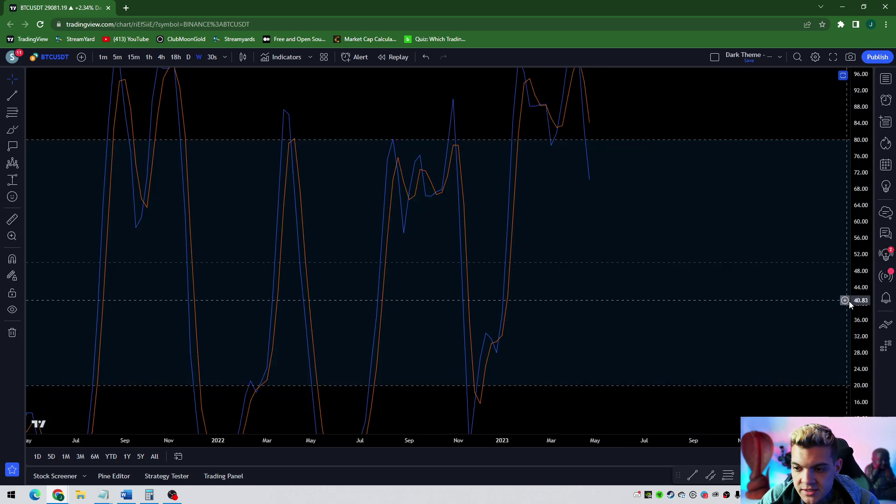
drag(861, 312, 858, 434)
drag(658, 243, 679, 265)
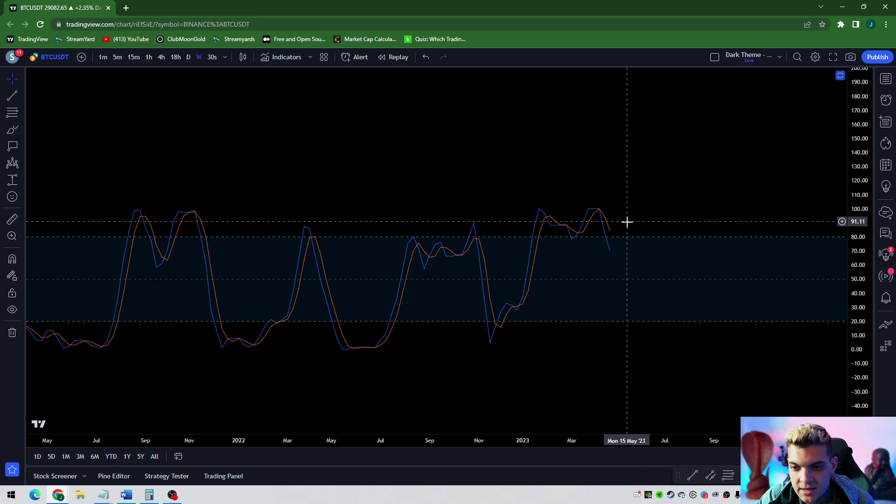
drag(632, 261, 608, 264)
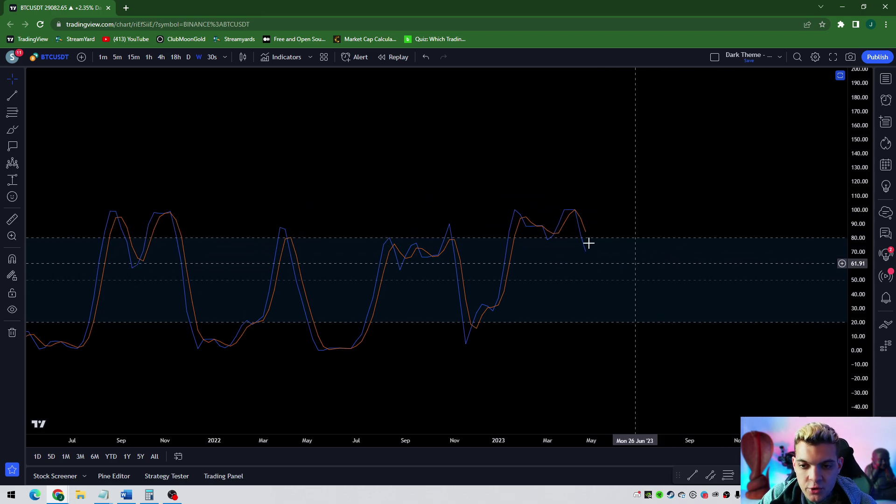
Step: Restore the multi-pane layout and compare the weekly candles with the indicator panes below
double_click(619, 261)
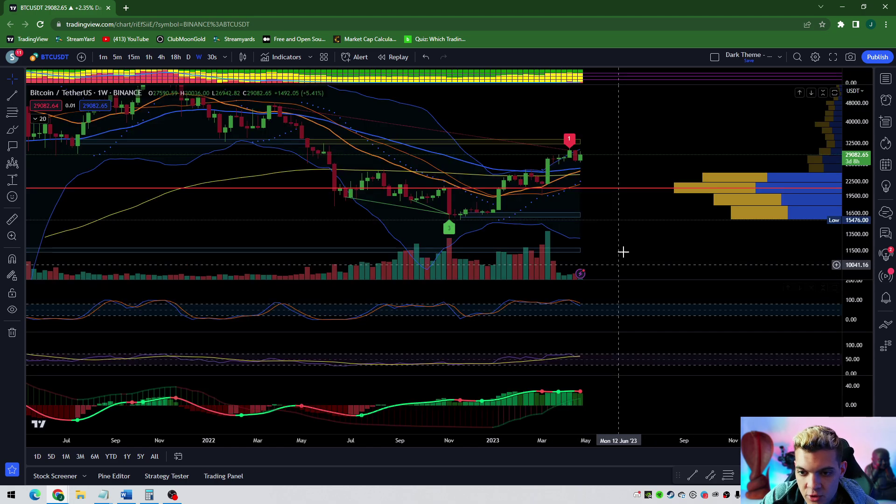
drag(630, 233, 607, 236)
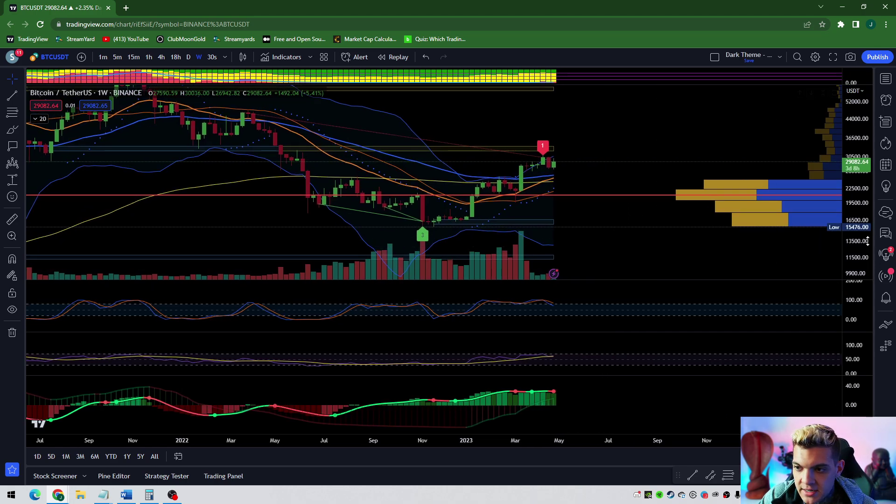
drag(859, 254, 858, 253)
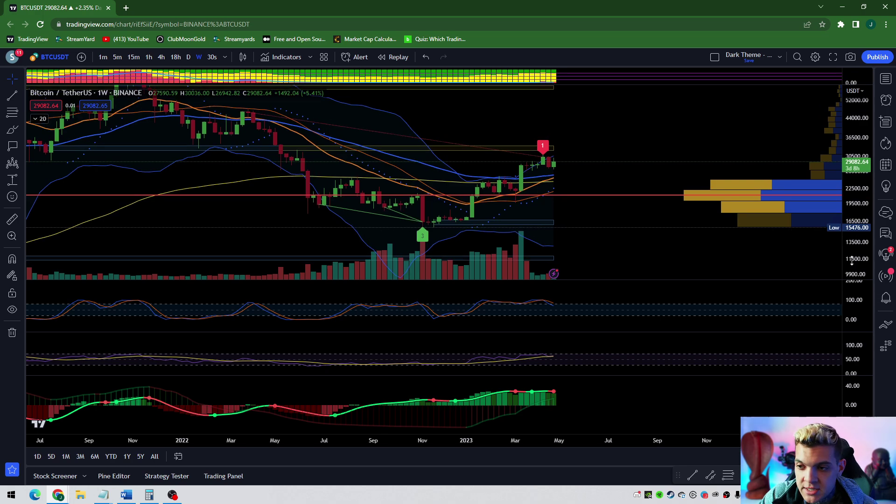
drag(594, 132, 604, 118)
drag(620, 402, 627, 404)
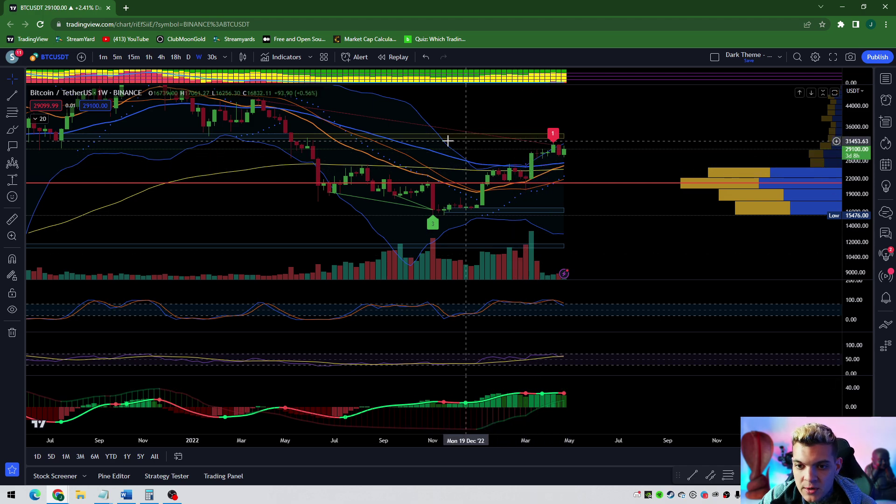
mouse_move(615, 135)
mouse_down()
mouse_move(632, 127)
mouse_move(619, 135)
mouse_up()
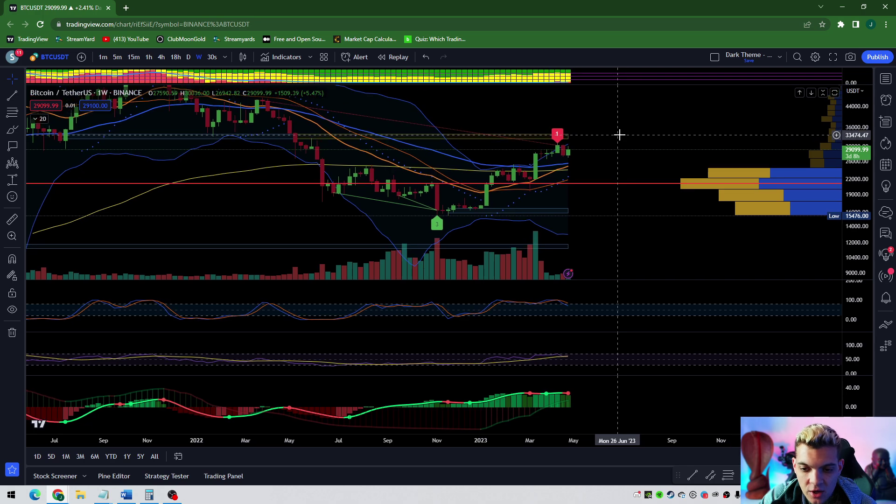
Step: Maximize the RSI pane and draw a rising trend line from about 25 on 21 November 2022 to about 74.6 on 19 June 2023
drag(853, 371, 848, 340)
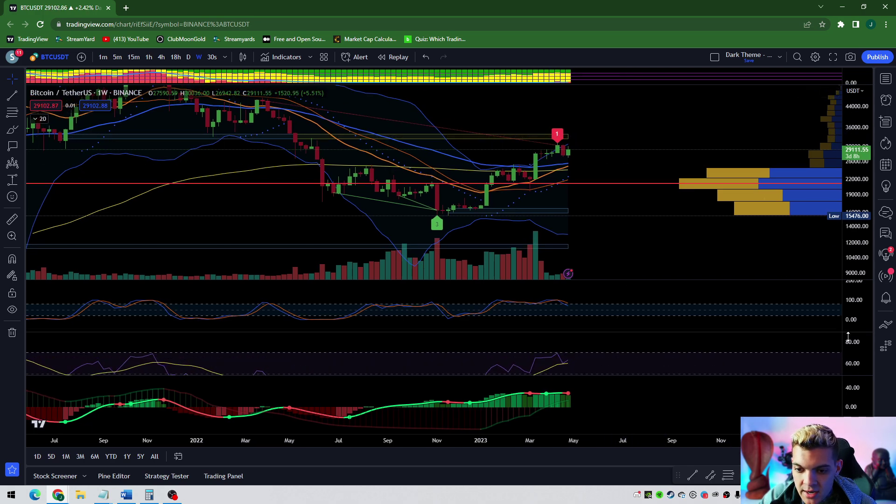
double_click(628, 365)
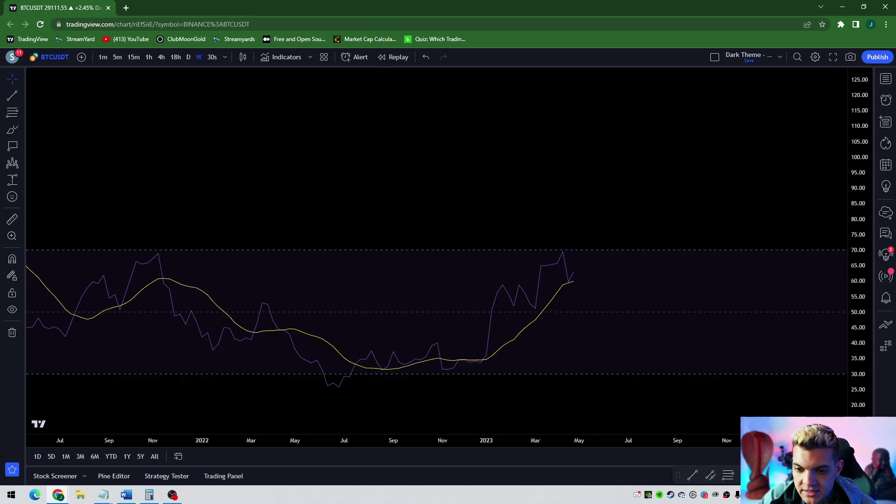
click(12, 95)
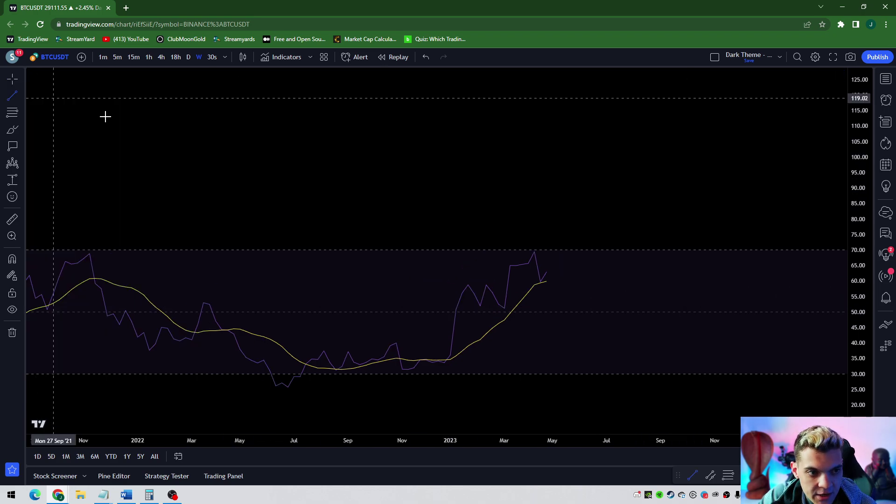
click(444, 363)
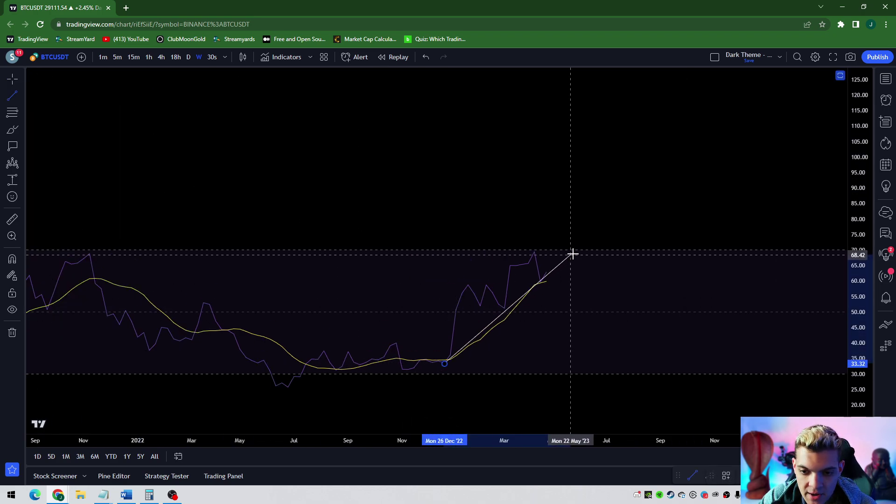
click(591, 236)
drag(447, 365, 418, 388)
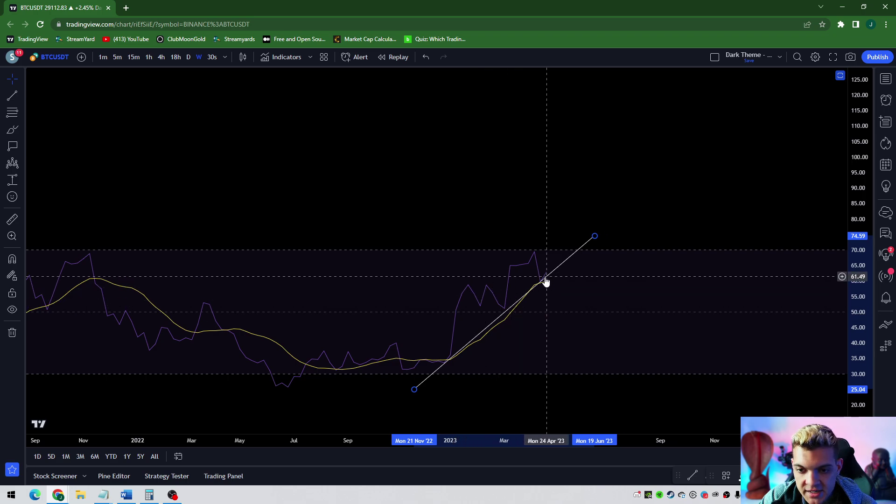
Step: Leave the RSI view and maximize the weekly price pane to examine the candles against the resistance zone and moving averages
double_click(588, 282)
double_click(577, 174)
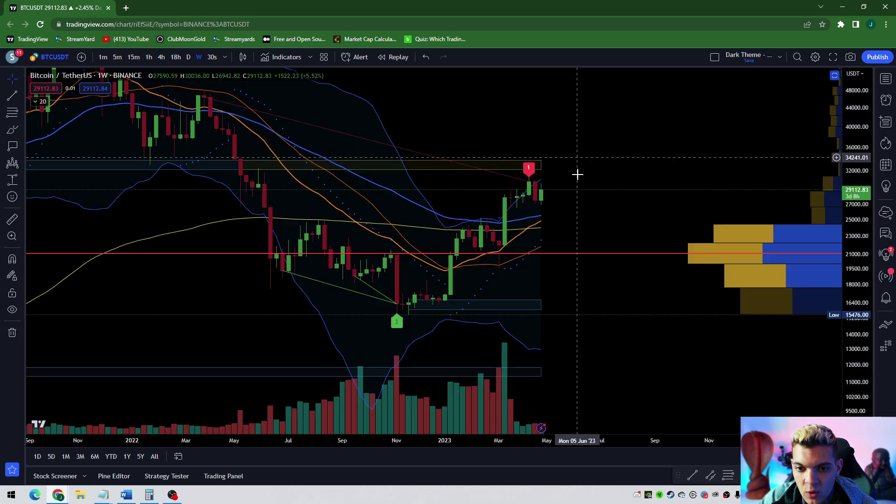
scroll(618, 167, up, 4)
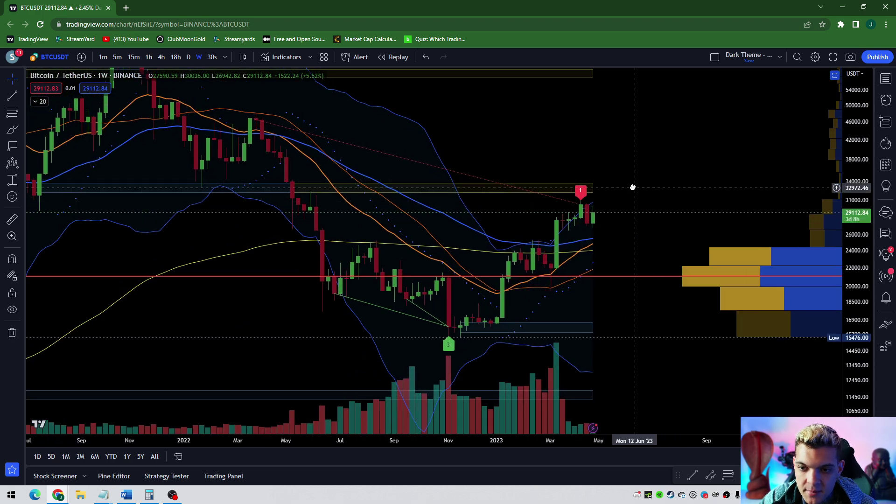
drag(632, 185, 608, 176)
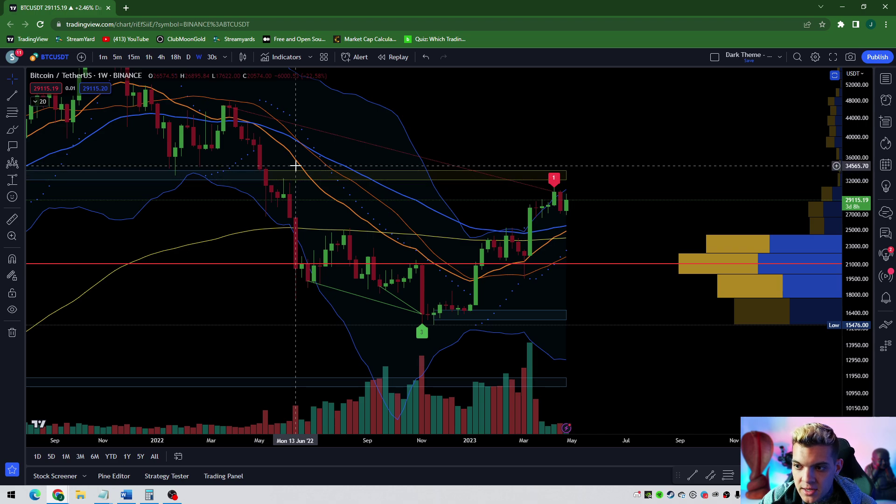
mouse_move(599, 146)
mouse_down()
mouse_move(583, 146)
mouse_move(601, 146)
mouse_up()
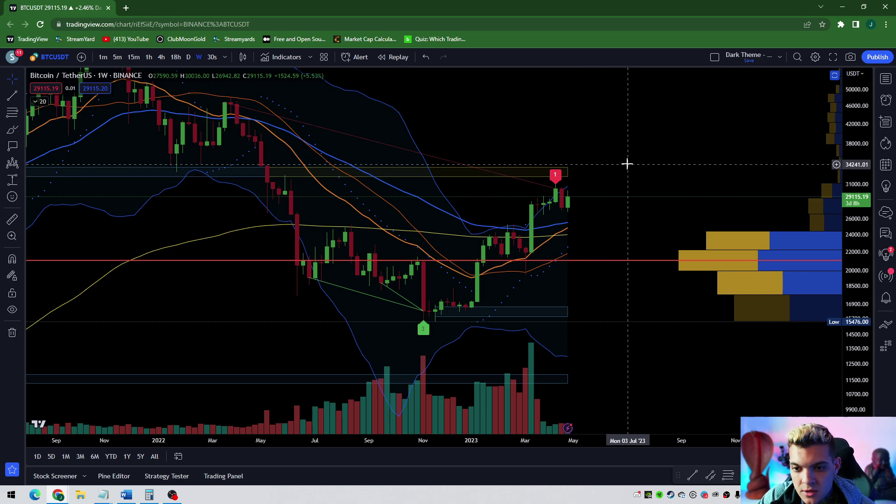
Step: Switch the chart to the daily timeframe and stretch the price scale around the recent candles
click(189, 58)
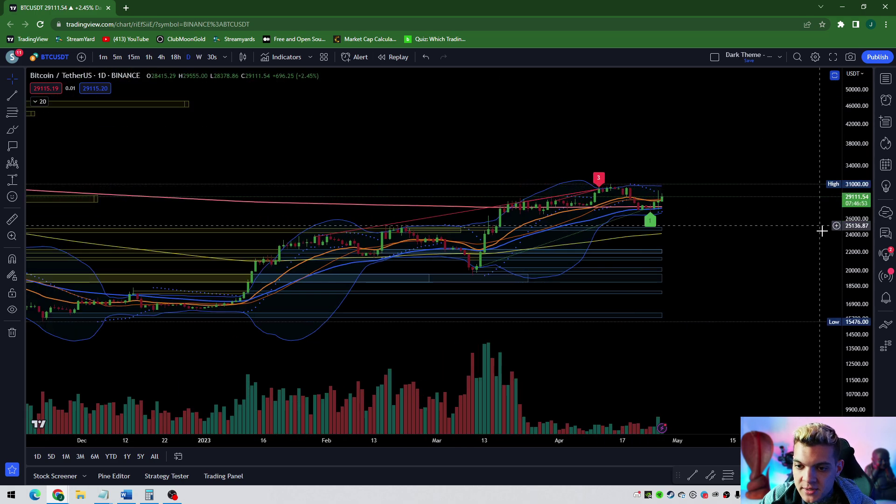
drag(861, 328, 860, 147)
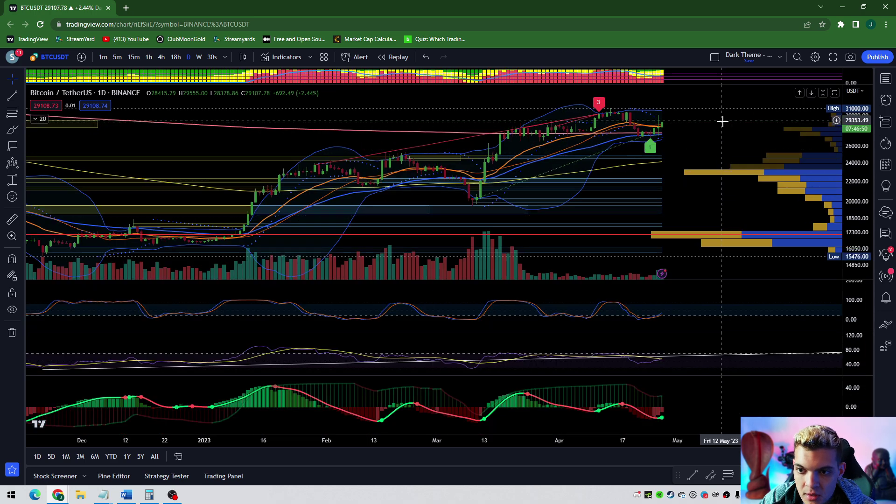
drag(709, 133, 601, 164)
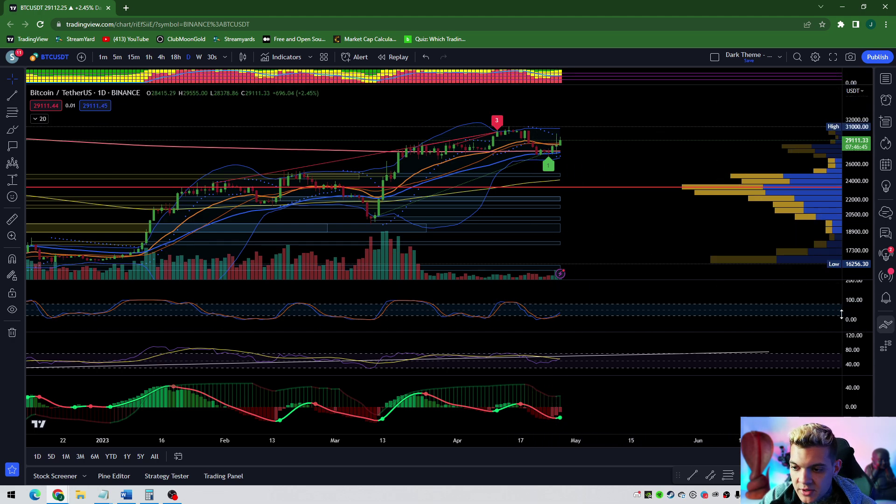
Step: Compress the daily stochastic pane's scale, and maximize the price pane to review the candles back to October 2022
drag(856, 321, 861, 323)
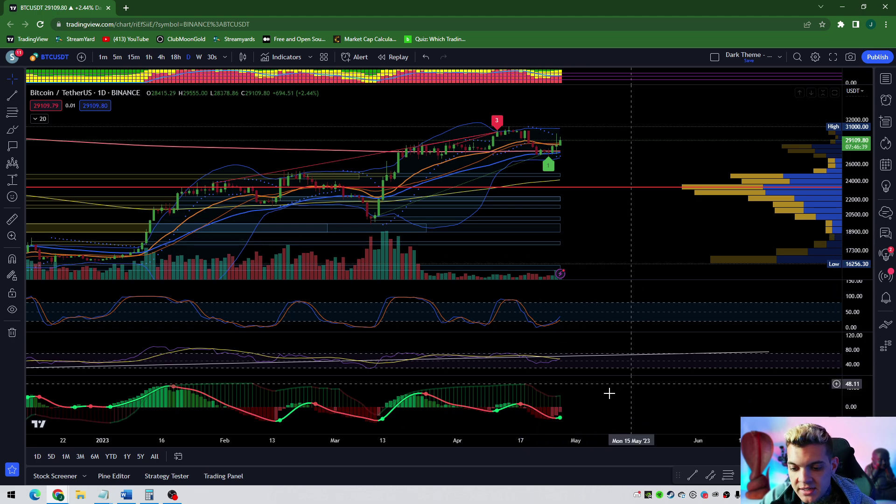
double_click(593, 242)
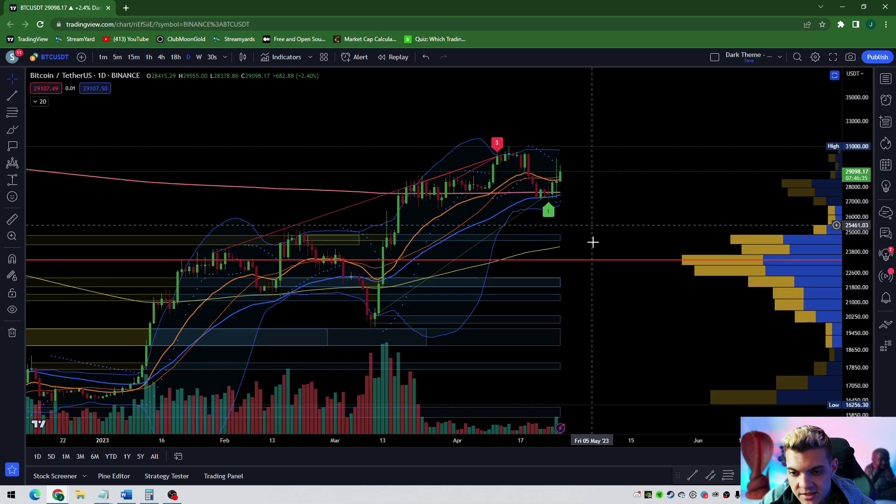
drag(620, 227, 587, 218)
scroll(587, 217, down, 3)
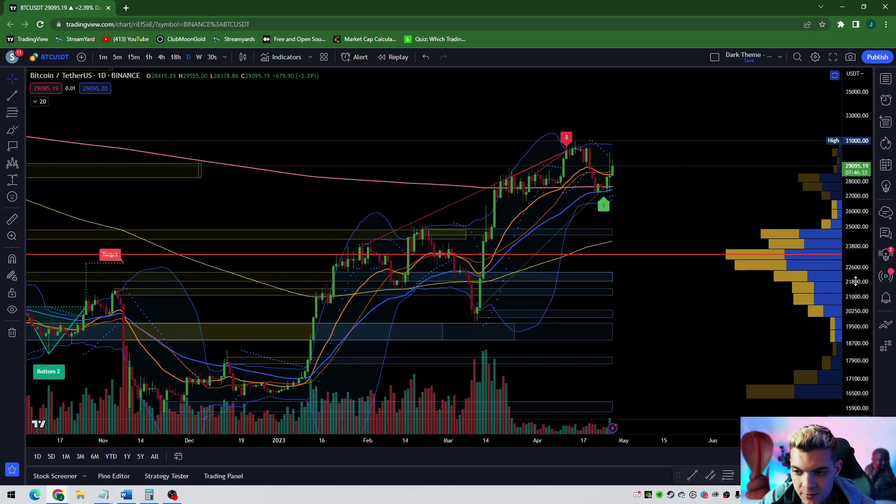
Step: Draw a rising parallel channel with its lower edge from about 16,274 on 30 December 2022 to 26,893, and its upper edge starting near 23,112
click(21, 97)
click(86, 283)
click(285, 372)
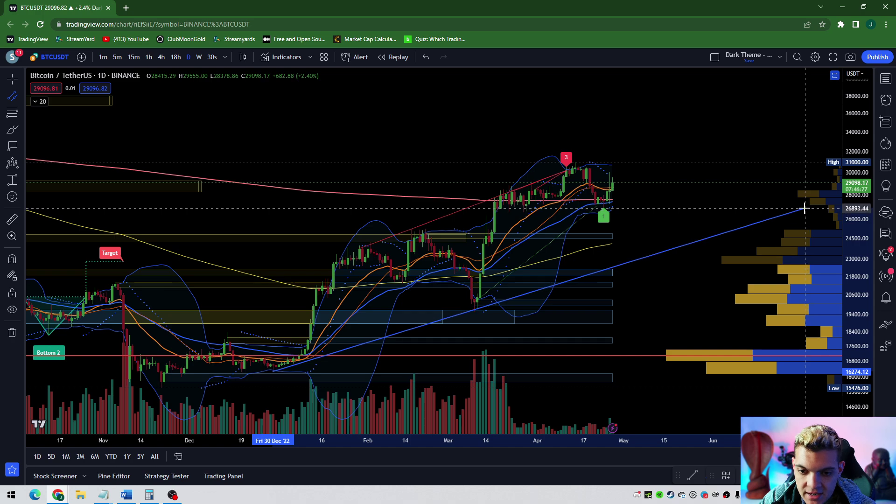
click(805, 210)
click(711, 125)
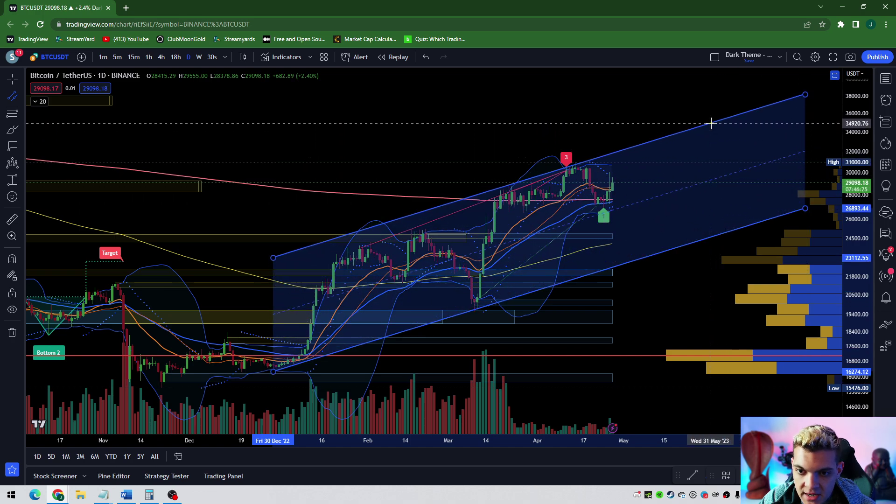
drag(638, 114, 527, 112)
scroll(525, 114, down, 4)
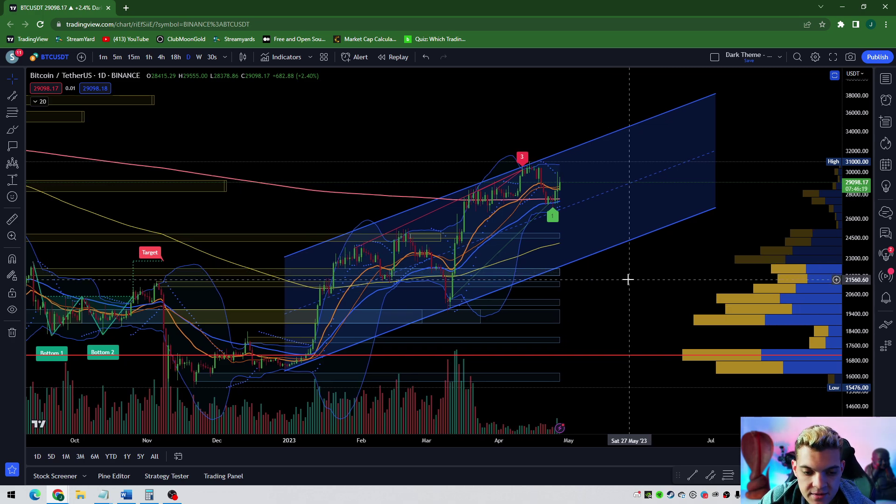
drag(606, 296, 588, 299)
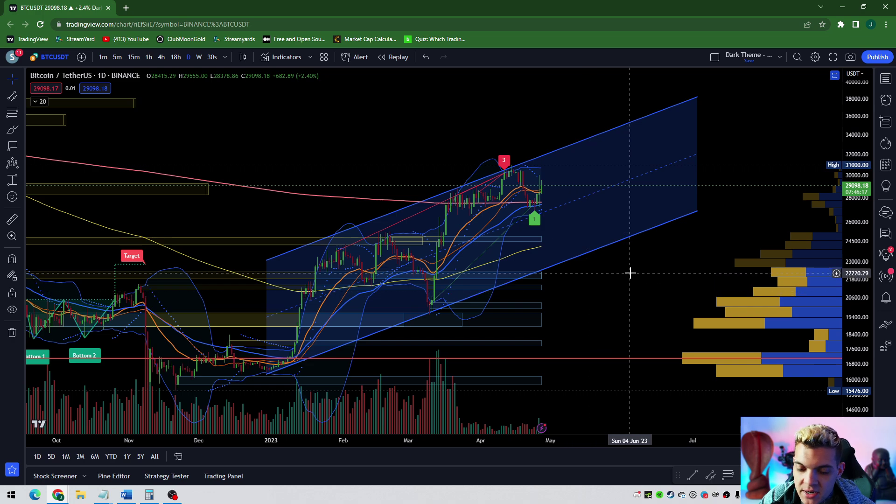
Step: Steepen the parallel channel by moving its far end so the upper edge ends at about 39,589 on 5 July 2023
click(22, 129)
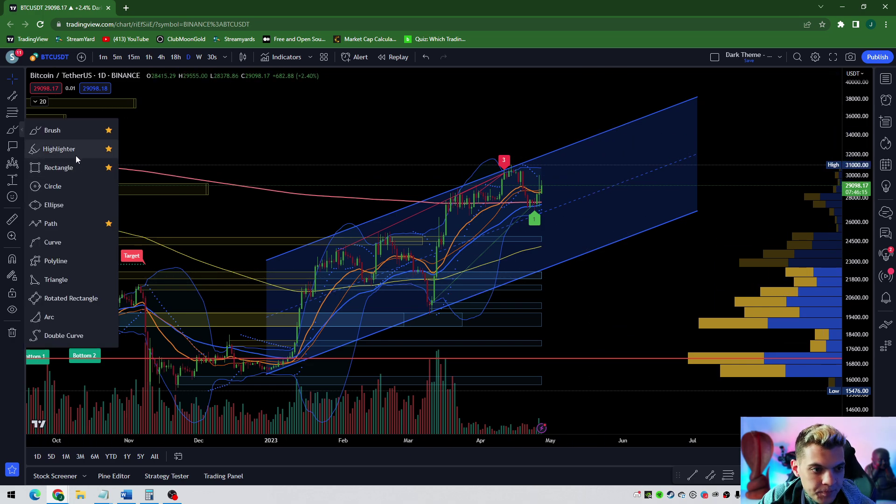
click(59, 167)
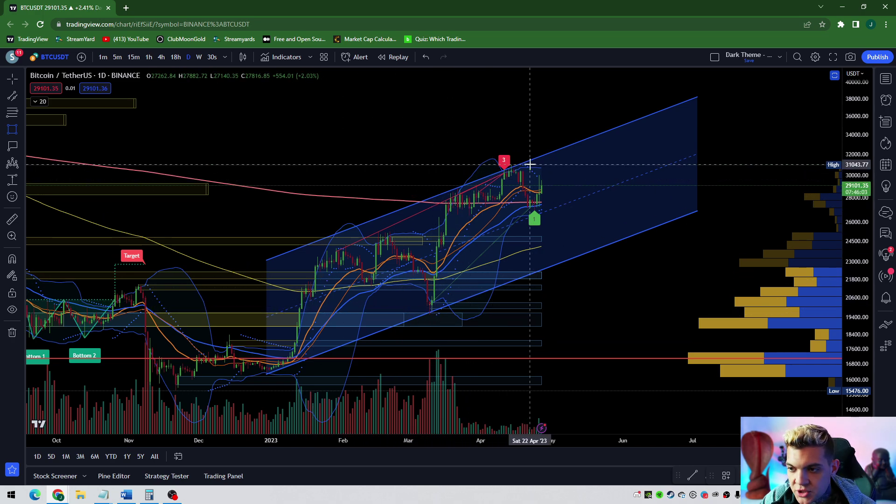
scroll(546, 165, down, 3)
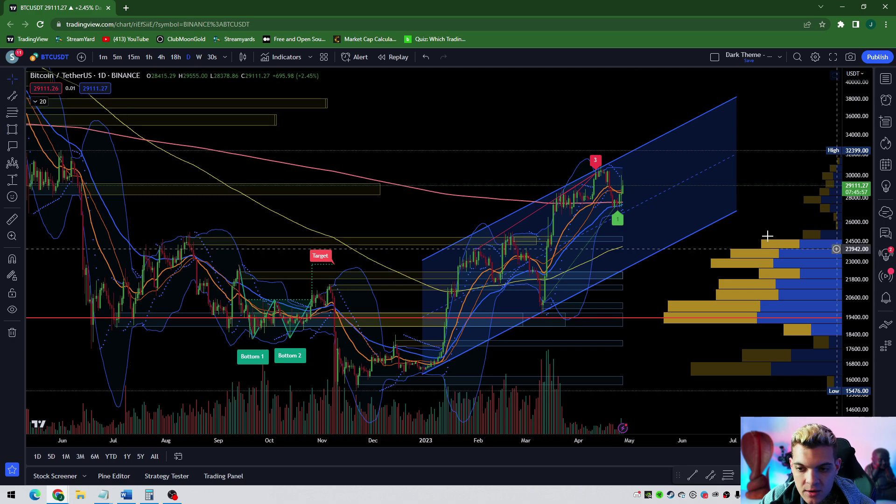
drag(737, 211, 739, 200)
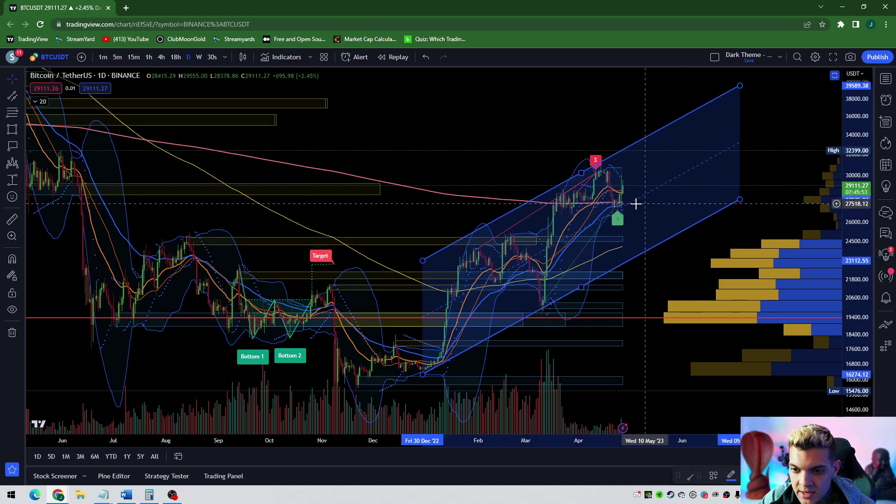
scroll(695, 248, up, 5)
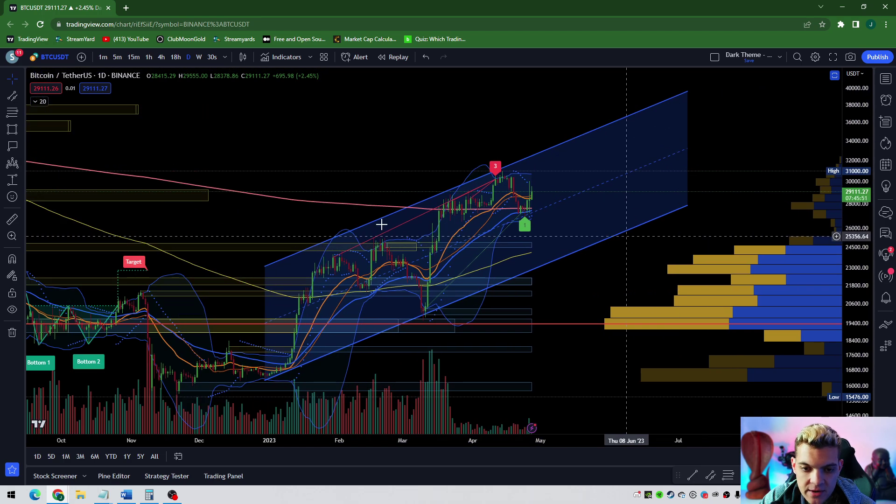
Step: Draw a rectangle over the recent lows from about 28,319 down to 26,816, spanning 19 April to early May 2023
click(20, 127)
click(77, 167)
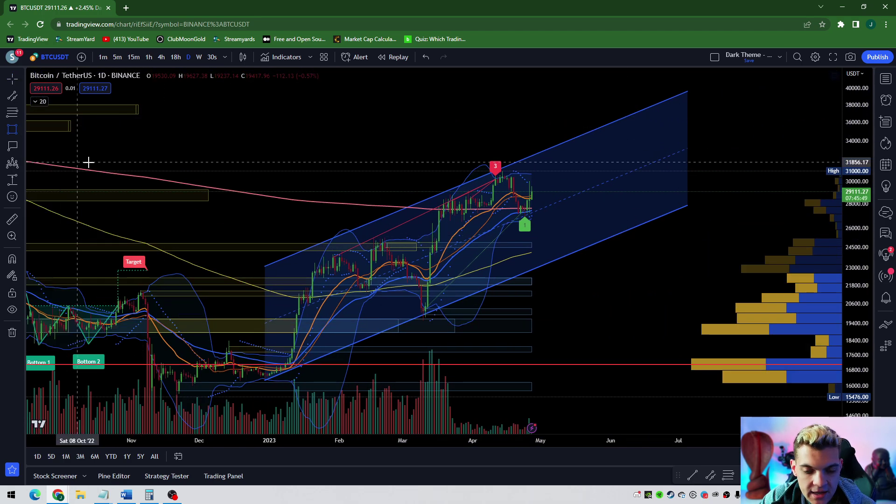
click(513, 218)
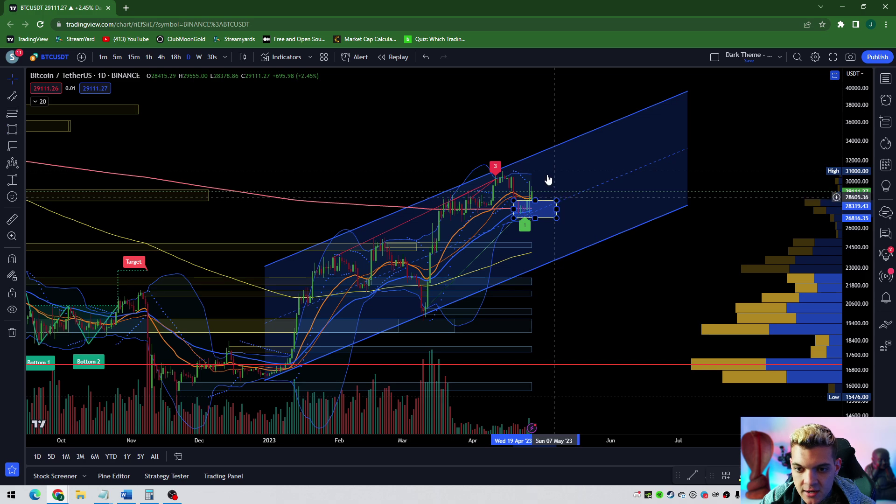
drag(515, 113, 520, 108)
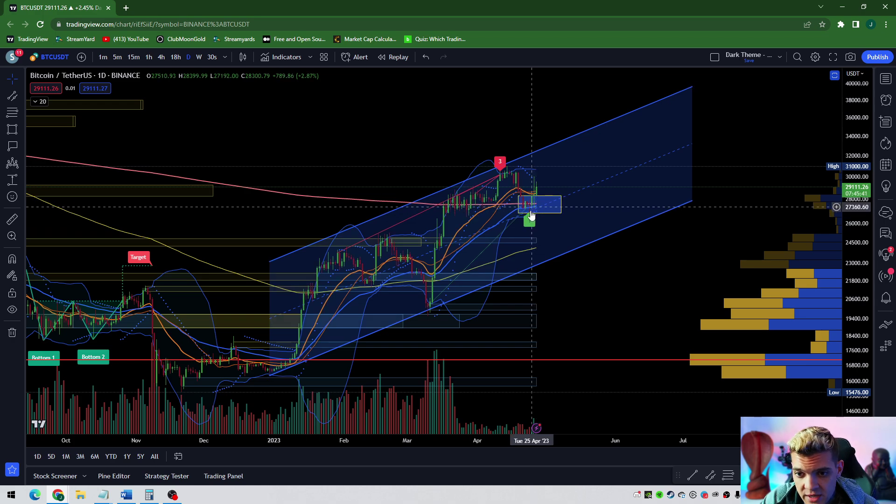
Step: Review the candles around the new rectangle and check the daily indicator panes, ending with the price pane maximized
drag(622, 284, 613, 285)
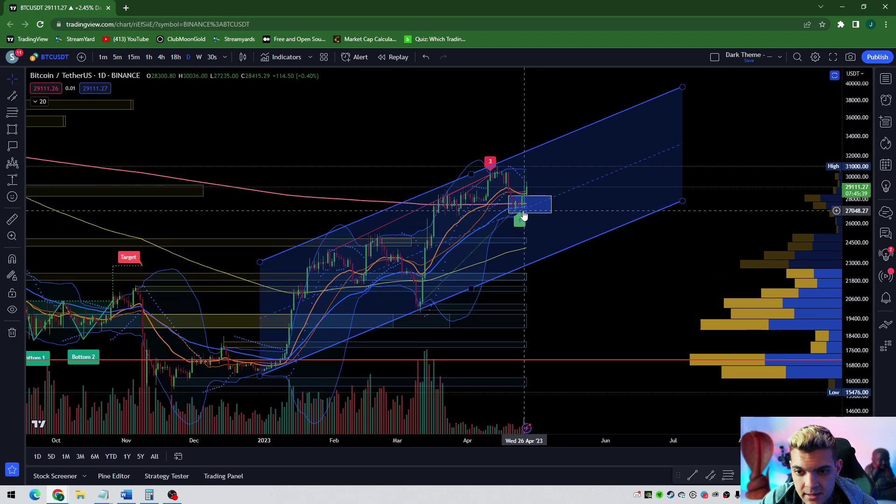
click(525, 215)
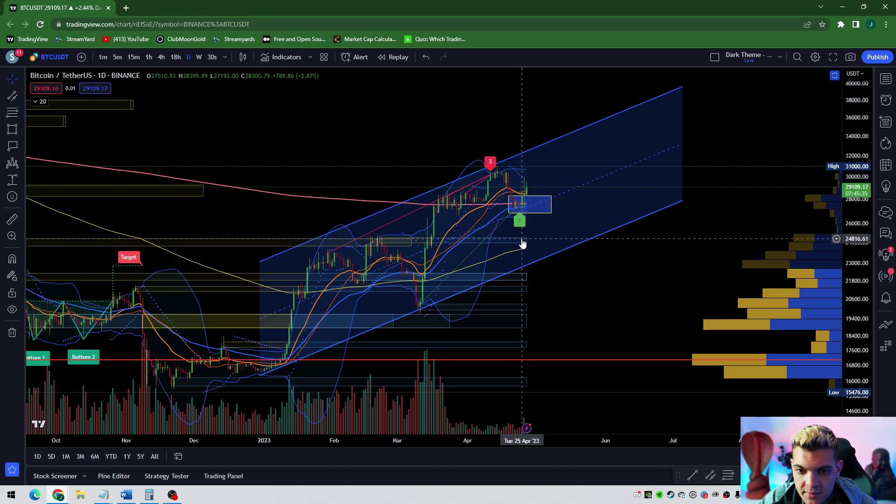
mouse_move(602, 262)
mouse_down()
mouse_move(614, 266)
mouse_move(596, 276)
mouse_up()
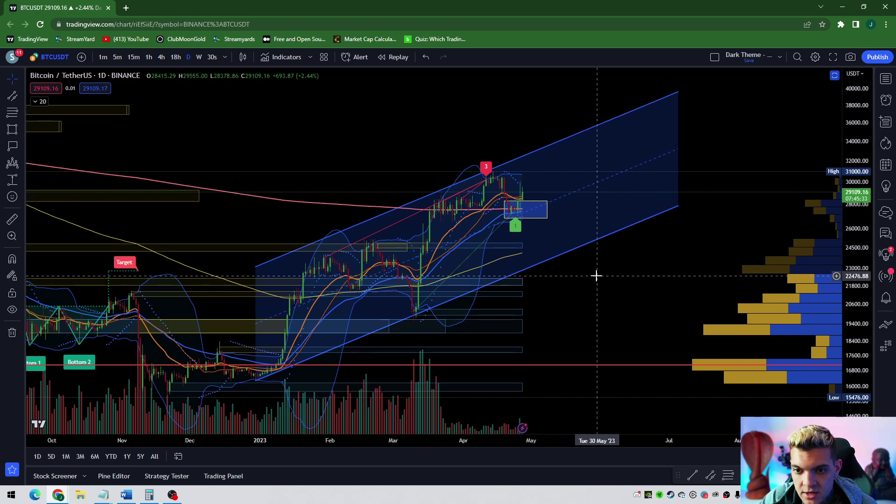
scroll(607, 262, down, 3)
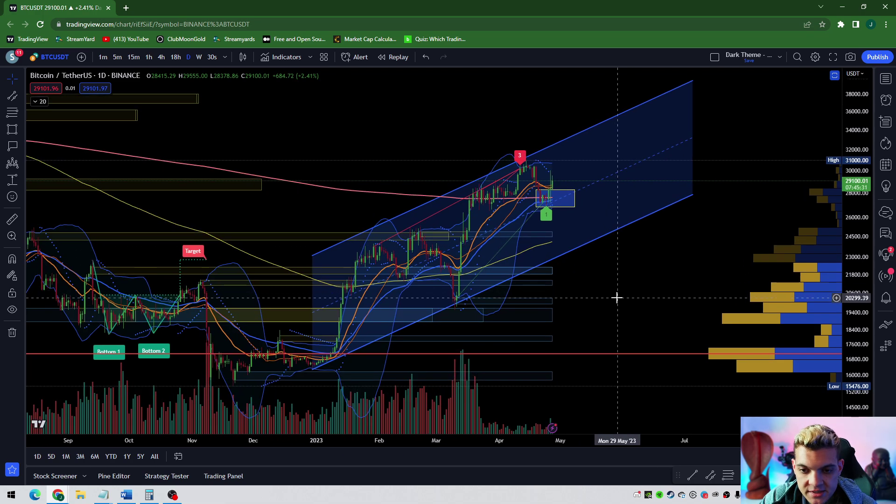
double_click(643, 288)
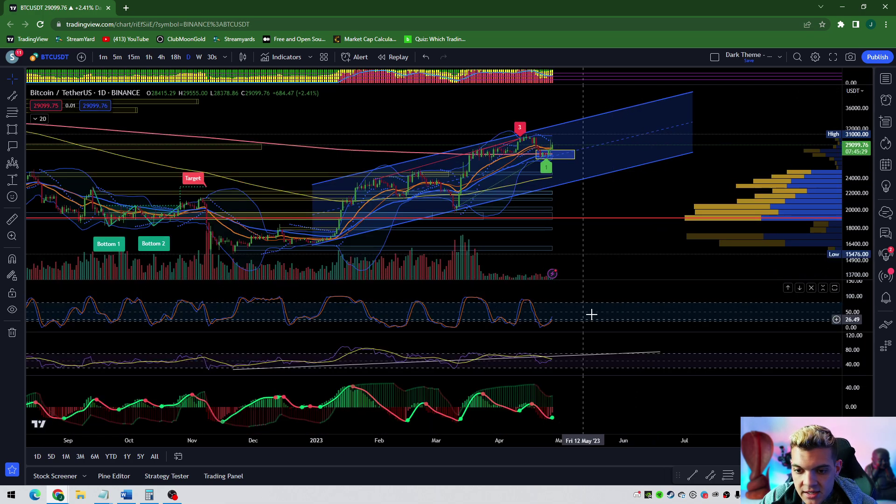
mouse_move(628, 260)
mouse_down()
mouse_move(614, 262)
mouse_move(622, 268)
mouse_up()
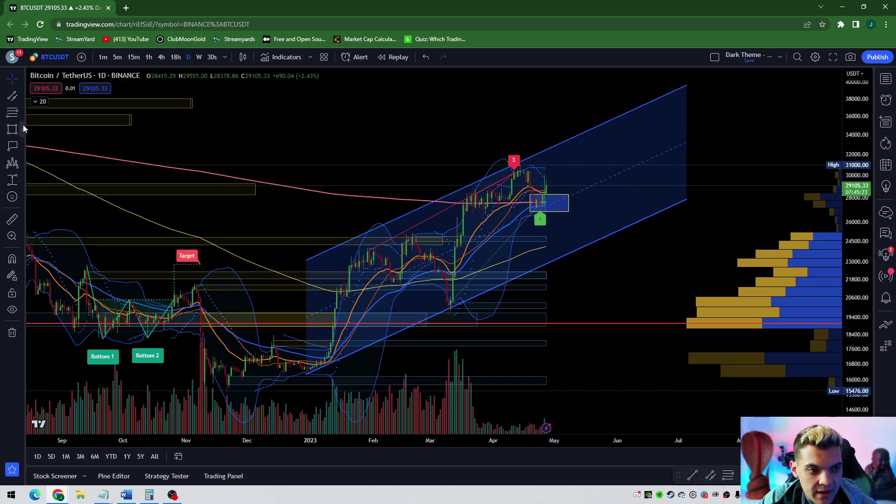
Step: Compress the price scale slightly, brush a rising stroke upward from the support rectangle, and undo the stroke
click(22, 95)
click(51, 97)
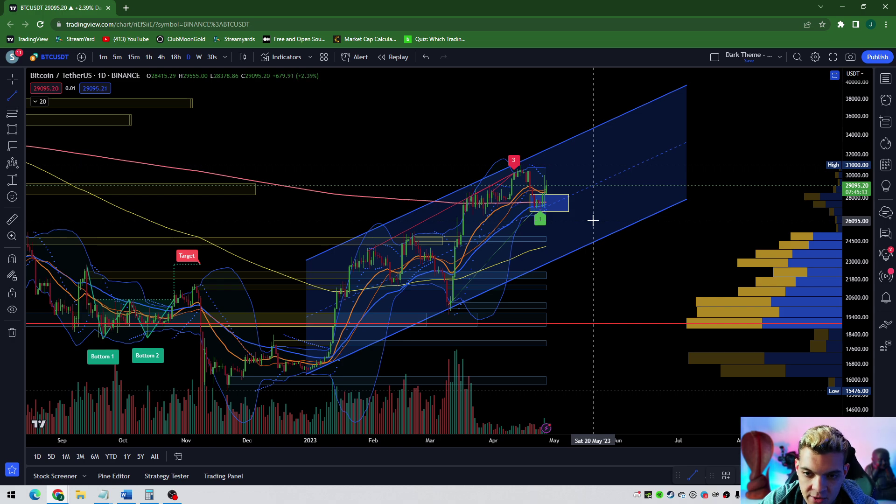
drag(871, 305, 870, 320)
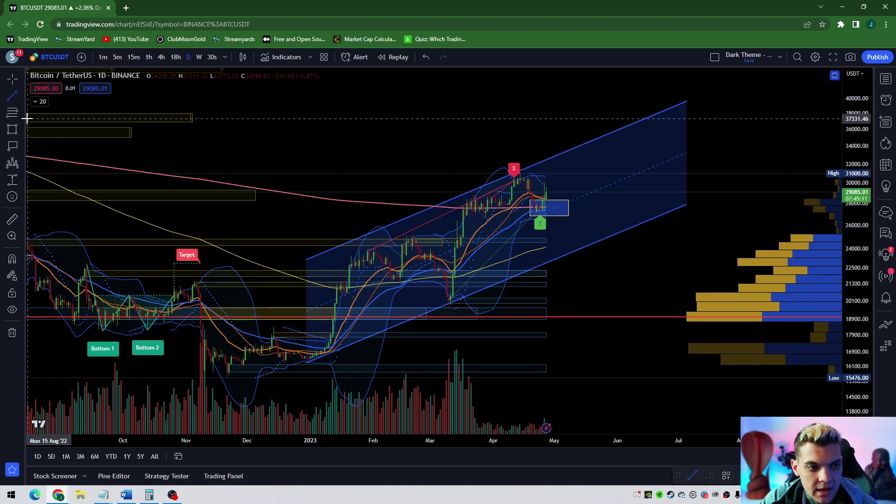
click(12, 130)
click(22, 131)
click(47, 138)
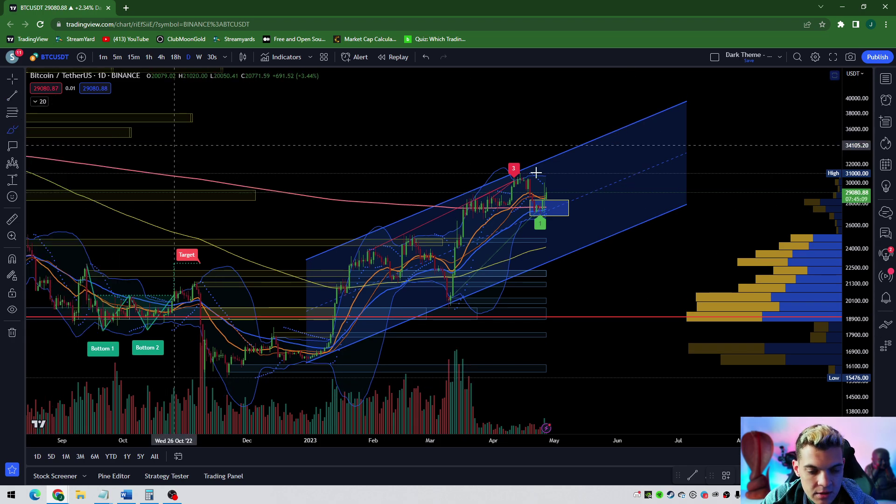
mouse_move(531, 205)
mouse_down()
mouse_move(544, 148)
mouse_move(555, 154)
mouse_move(563, 98)
mouse_move(573, 122)
mouse_up()
key(ctrl+z)
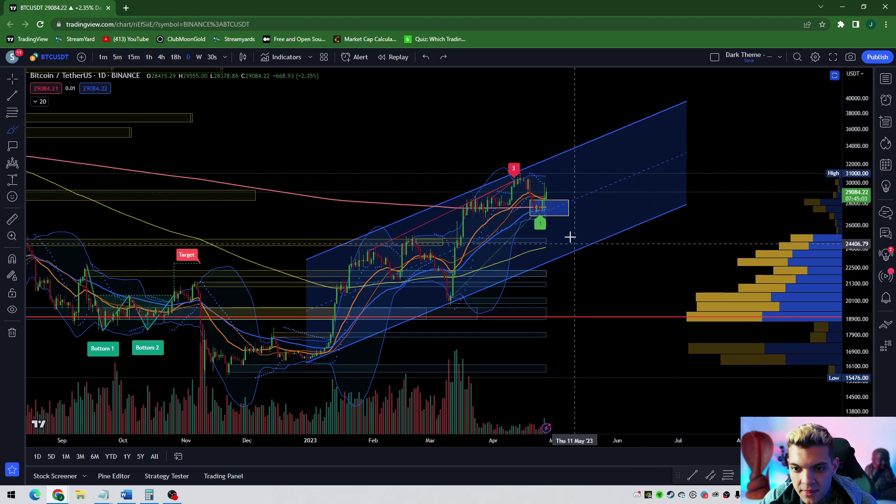
Step: Circle the mid-March breakout near 24,500 and the channel's lower edge near 22,200 with the brush, and undo both circles
drag(449, 245, 452, 244)
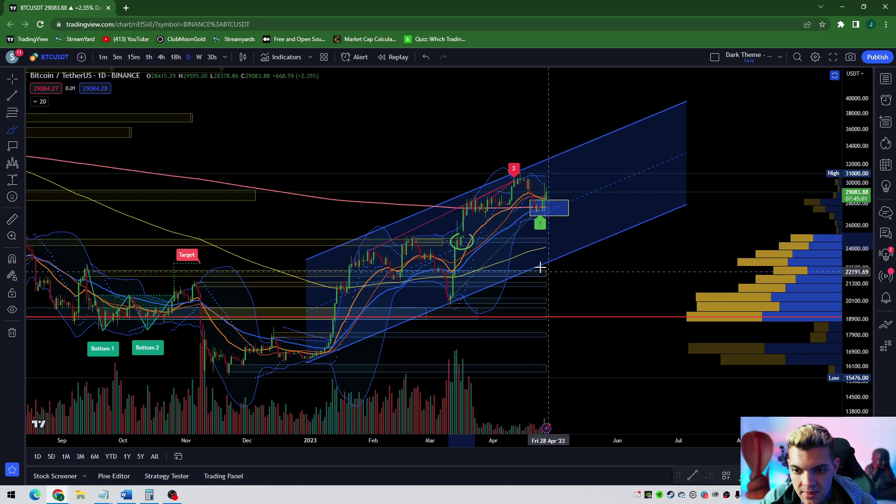
mouse_move(540, 266)
mouse_down()
mouse_move(524, 268)
mouse_move(551, 272)
mouse_up()
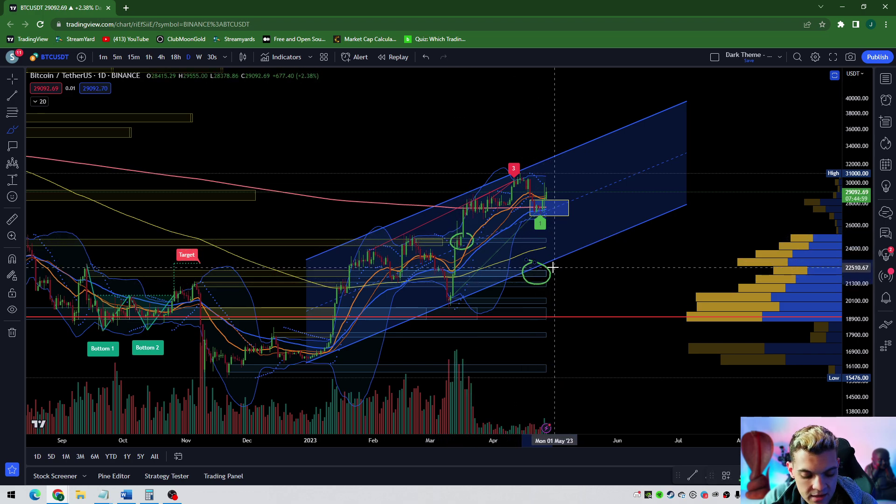
key(ctrl+z)
key(ctrl+z)
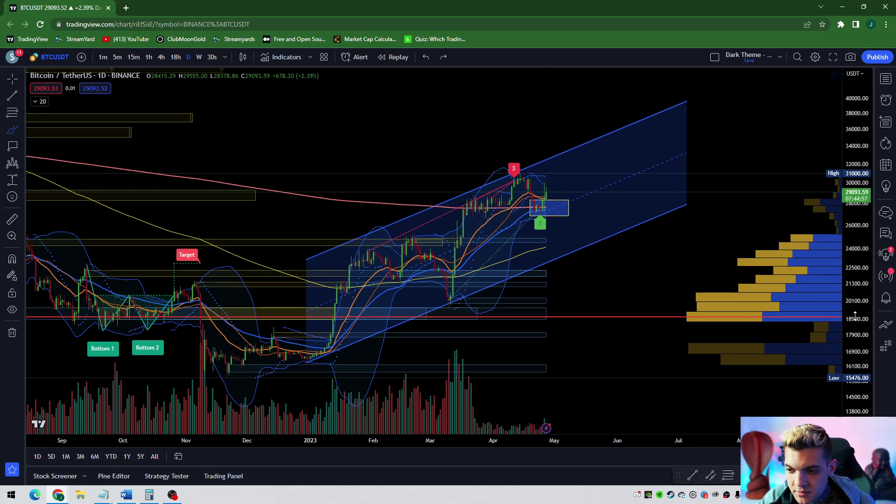
Step: Brush a short horizontal mark across the April highs near 30,400 and three rising strokes up from the support rectangle
scroll(630, 318, up, 3)
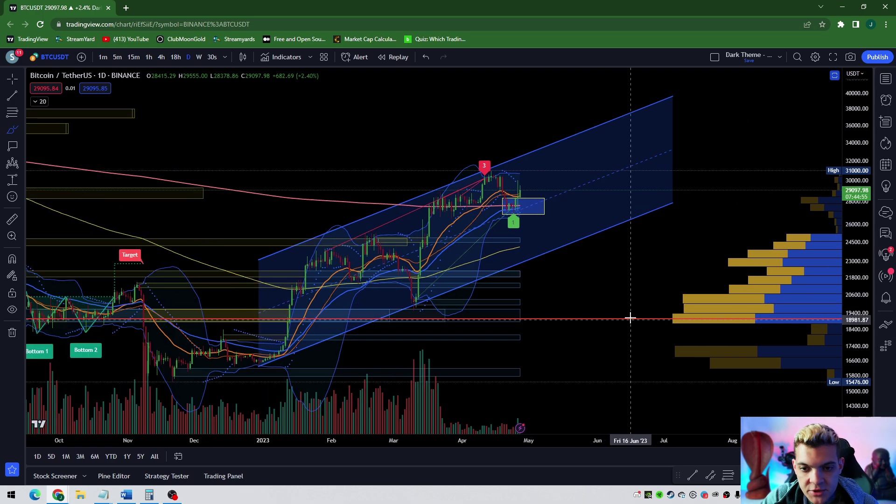
scroll(630, 318, down, 2)
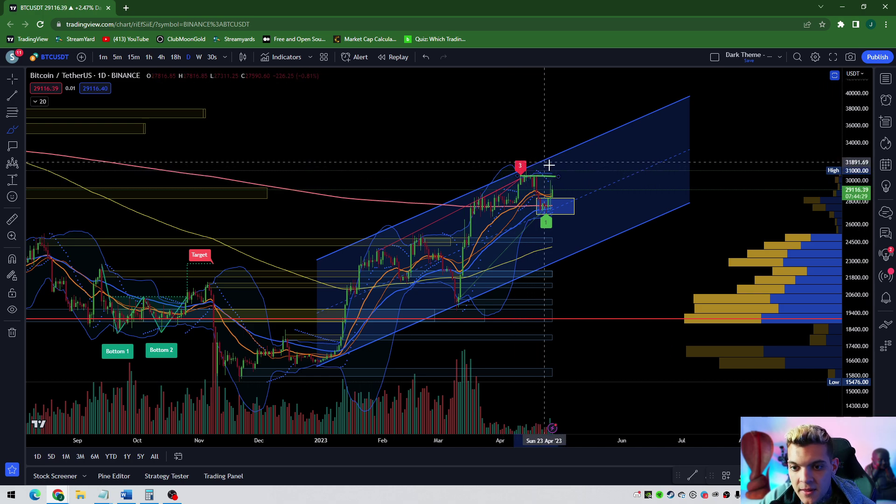
mouse_move(556, 202)
mouse_down()
mouse_move(566, 162)
mouse_move(566, 206)
mouse_move(575, 167)
mouse_up()
drag(576, 204, 587, 168)
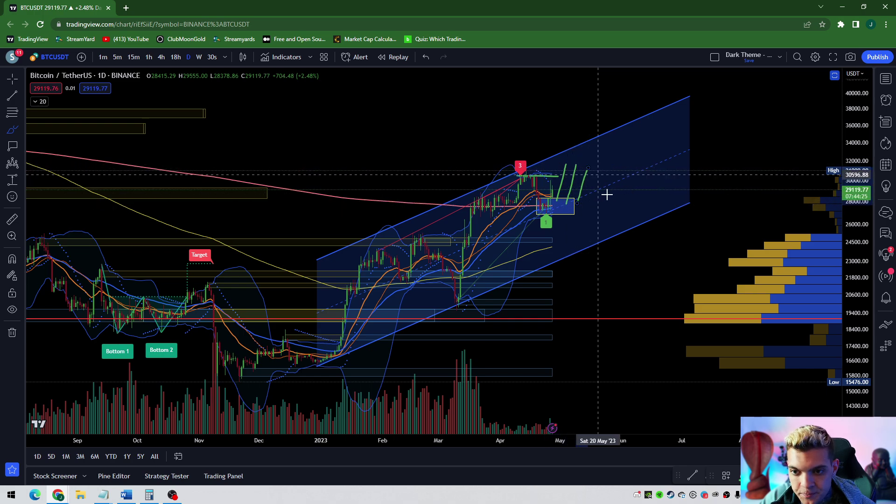
Step: Leave the brush tool and undo the three rising strokes and the horizontal mark at the April highs
click(13, 78)
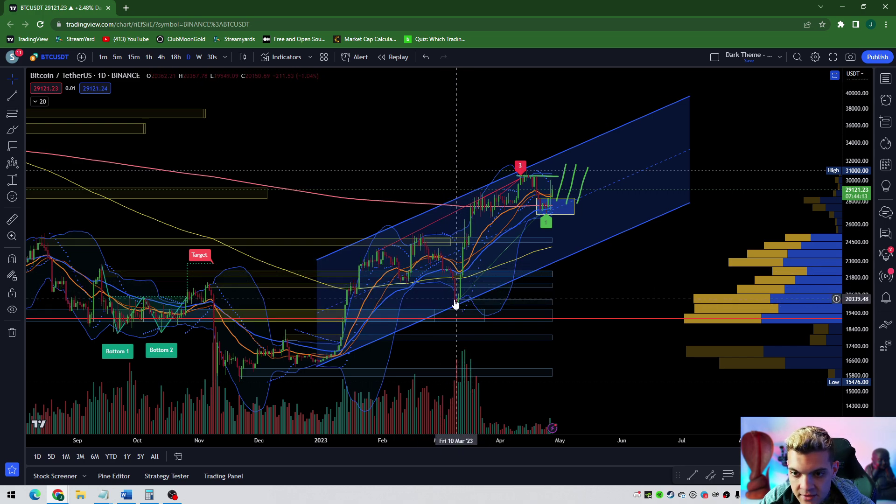
key(ctrl+z)
key(ctrl+z)
key(ctrl+z)
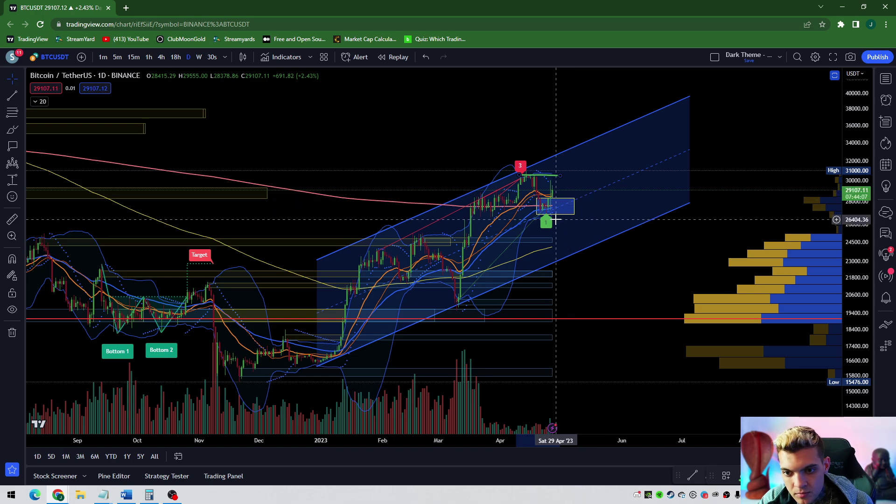
click(555, 216)
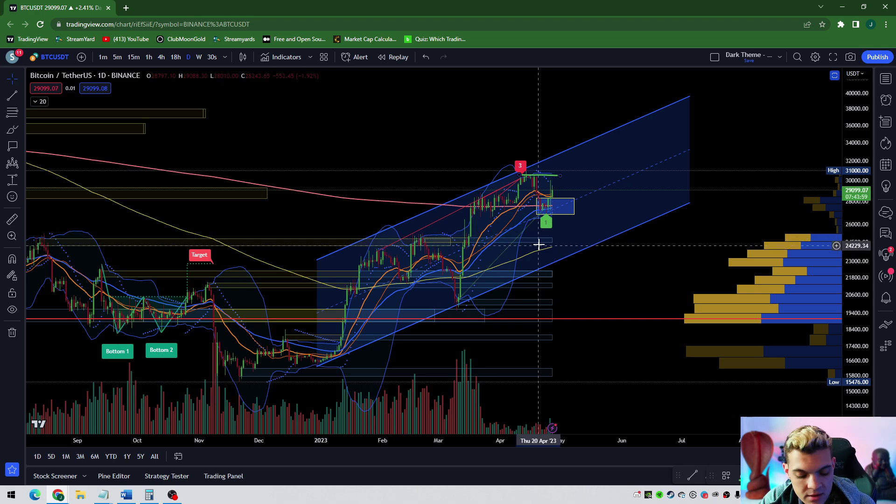
key(ctrl+z)
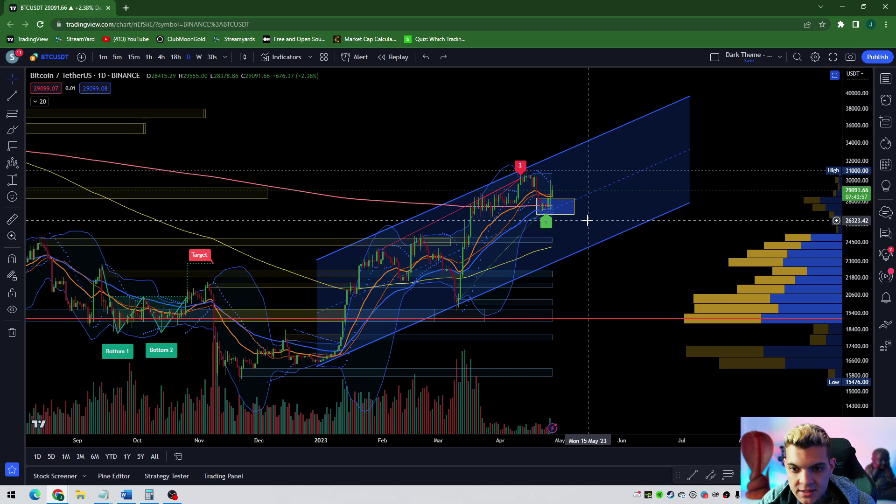
Step: Place a horizontal line across the chart at about 32,236, just above the April highs
click(22, 97)
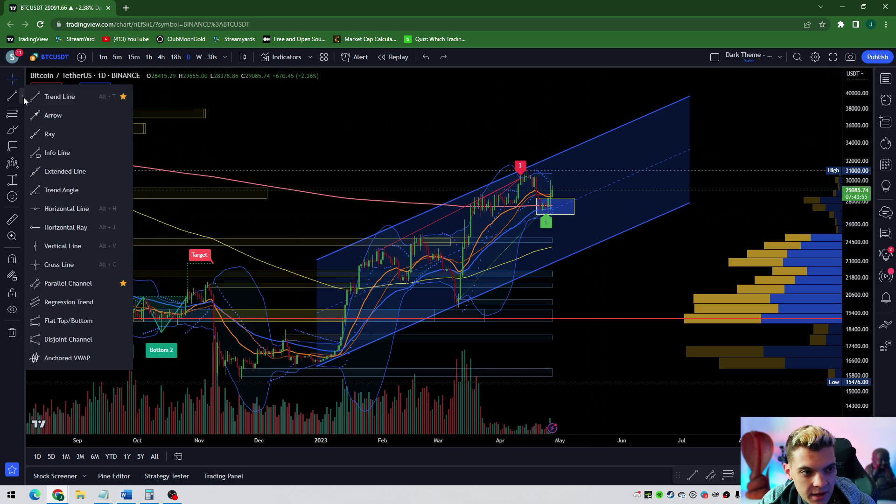
click(84, 216)
scroll(554, 159, down, 4)
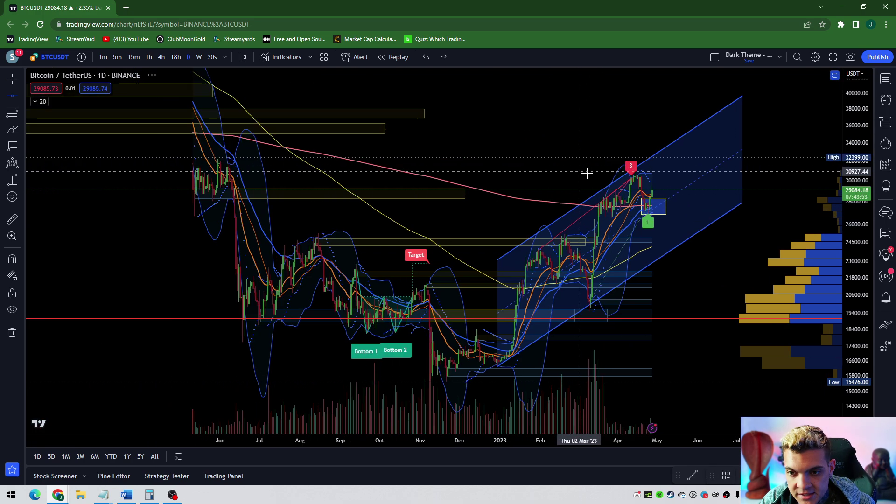
click(653, 159)
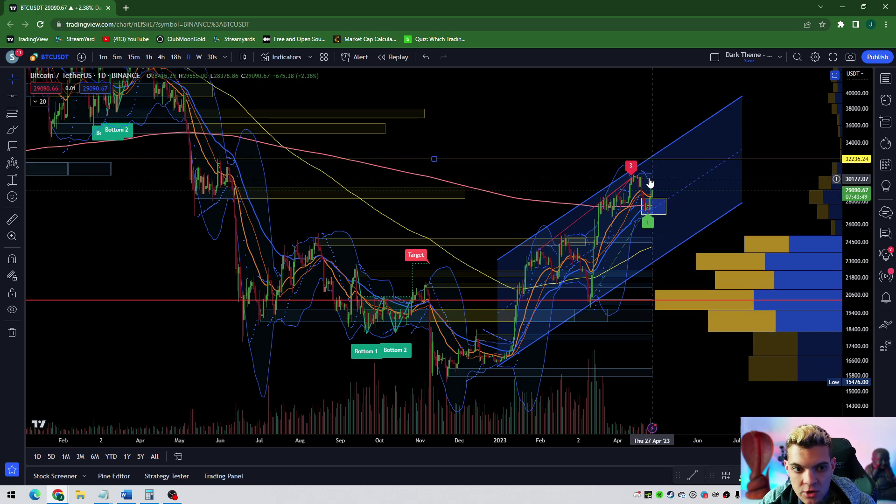
Step: Circle the early-June 2022 highs on the 32,236 line with the brush, and leave the brush tool
click(25, 131)
click(52, 130)
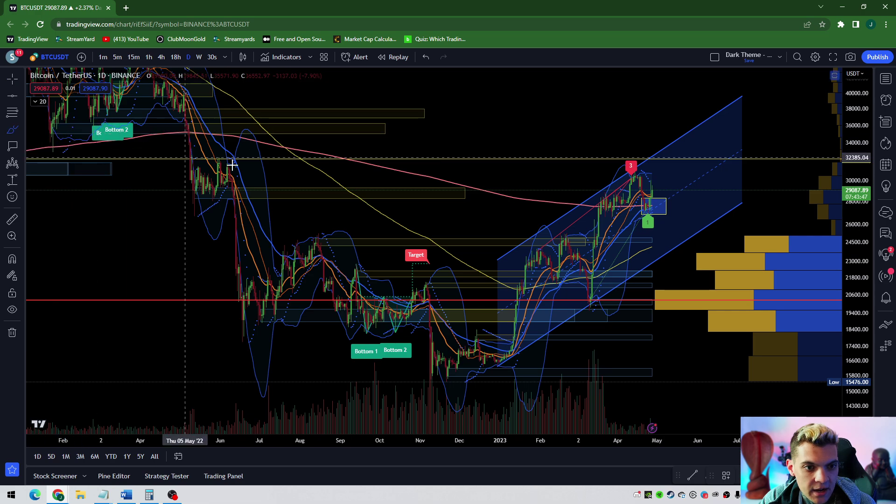
mouse_move(234, 166)
mouse_down()
mouse_move(231, 156)
mouse_move(224, 163)
mouse_up()
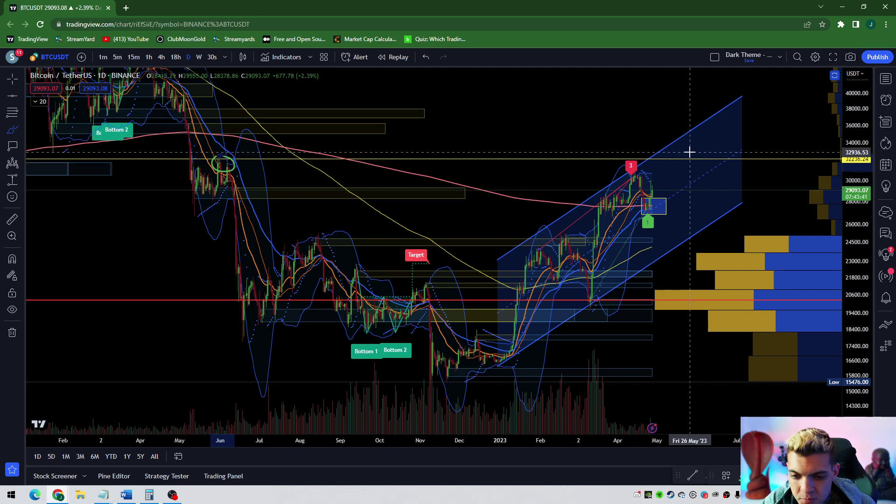
scroll(700, 200, up, 3)
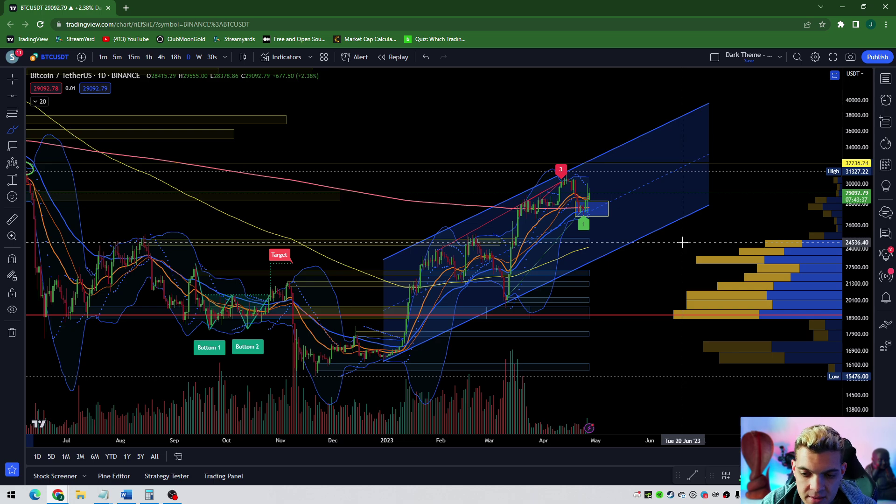
scroll(683, 243, down, 2)
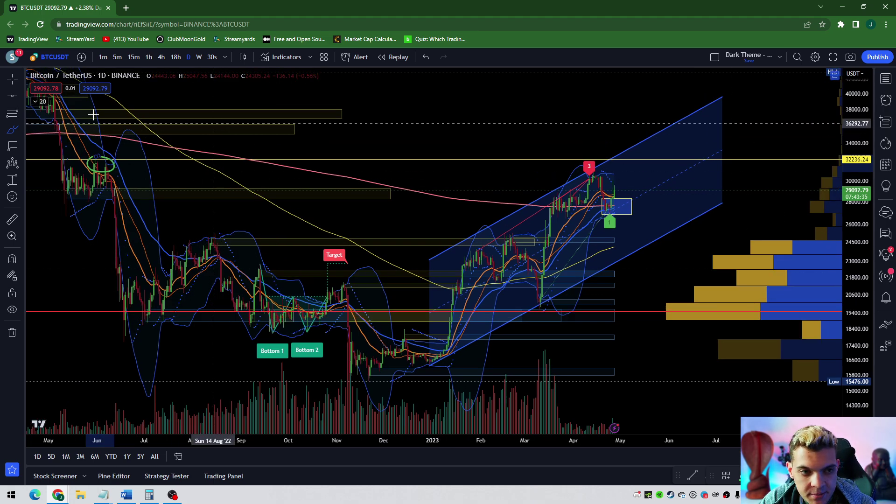
click(7, 82)
Step: Enlarge the RSI pane to fill the chart area and remove all drawings, including the old RSI trend line
double_click(647, 297)
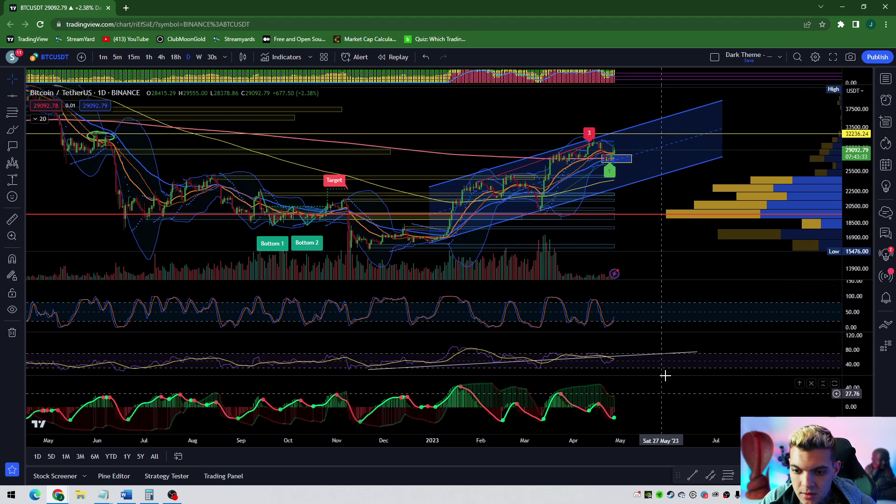
double_click(691, 363)
scroll(810, 338, up, 2)
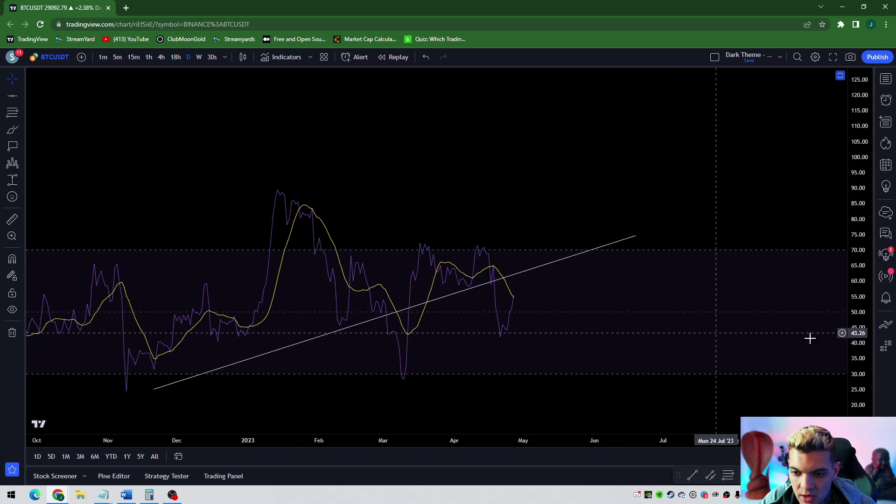
right_click(576, 312)
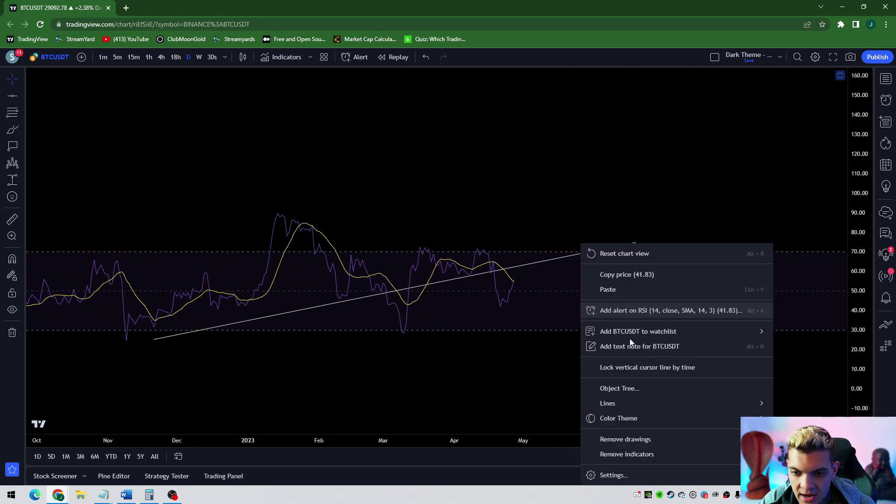
click(660, 440)
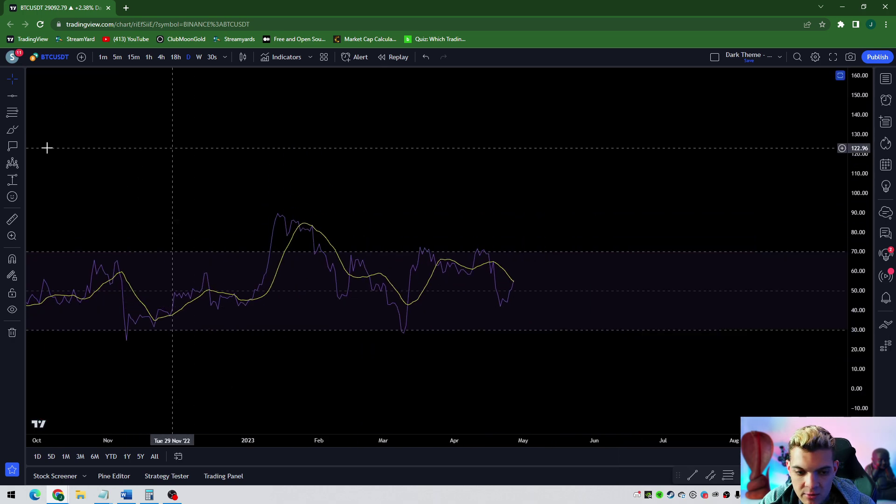
Step: Draw a rising RSI trend line from about 28 on 7 March 2023, under the late-April low, to about 64 at the end of June
click(23, 97)
click(47, 95)
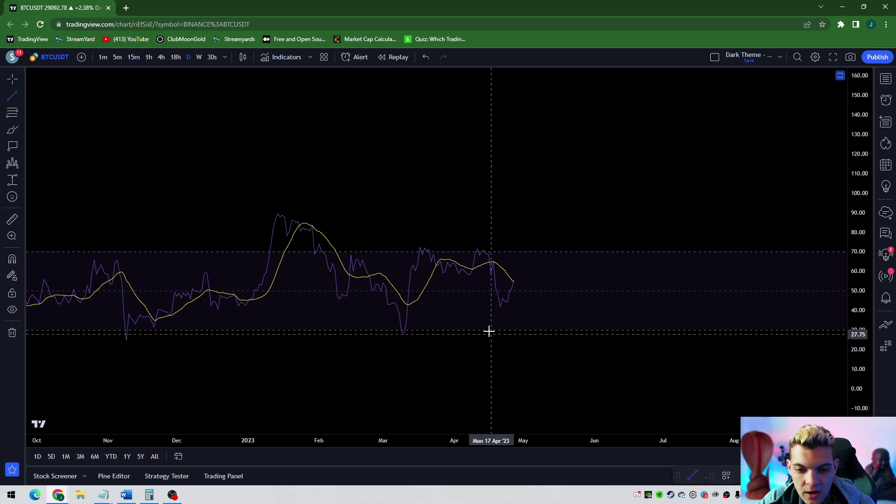
click(398, 335)
click(660, 263)
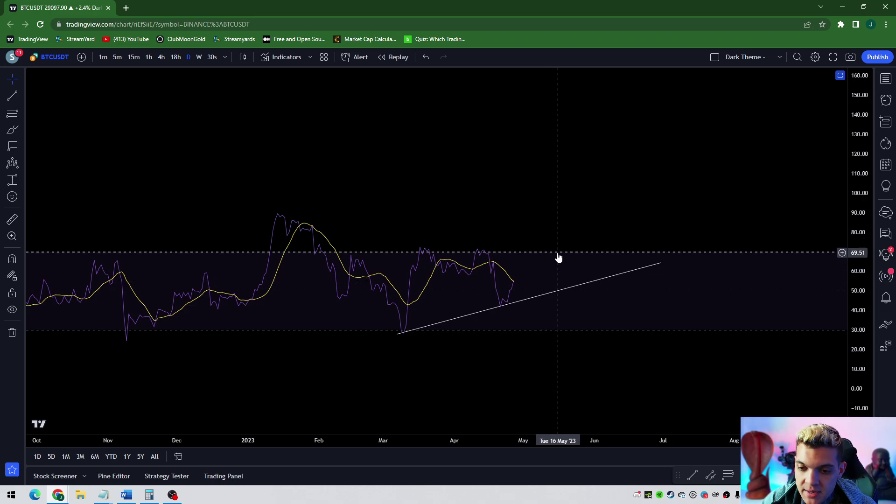
Step: Return to the enlarged price pane and undo the new RSI trend line and the removal of the drawings
double_click(563, 274)
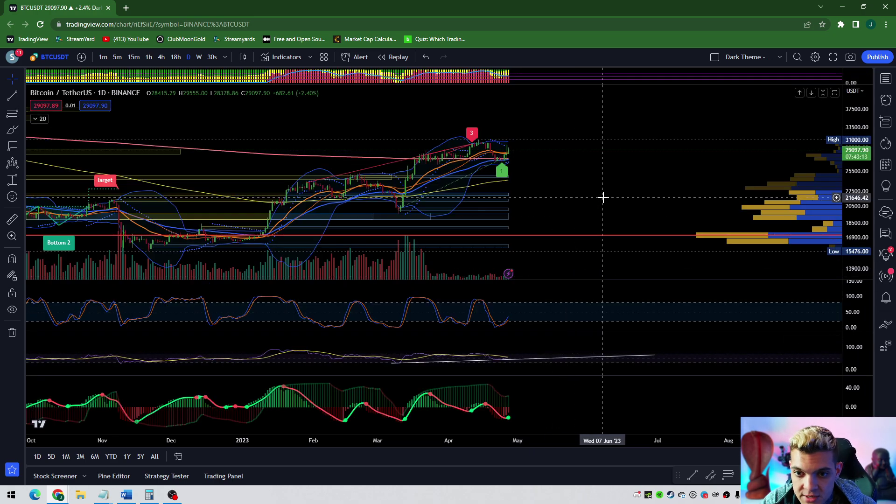
double_click(592, 210)
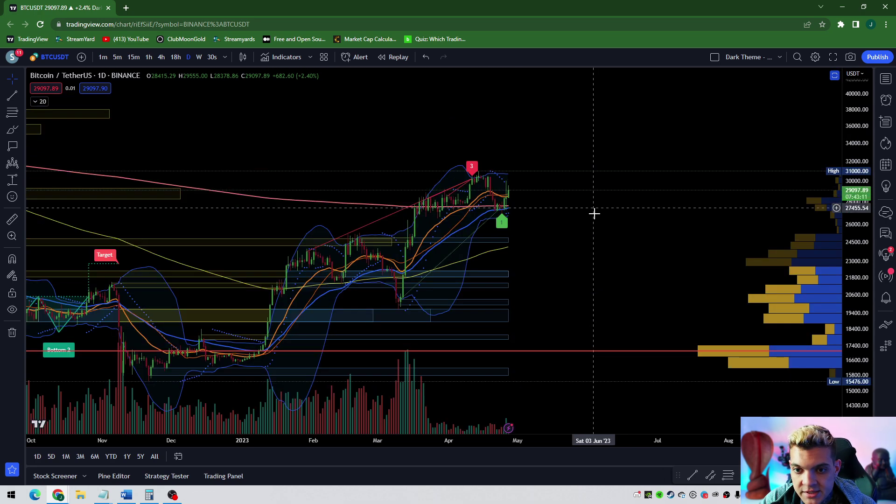
scroll(664, 250, down, 2)
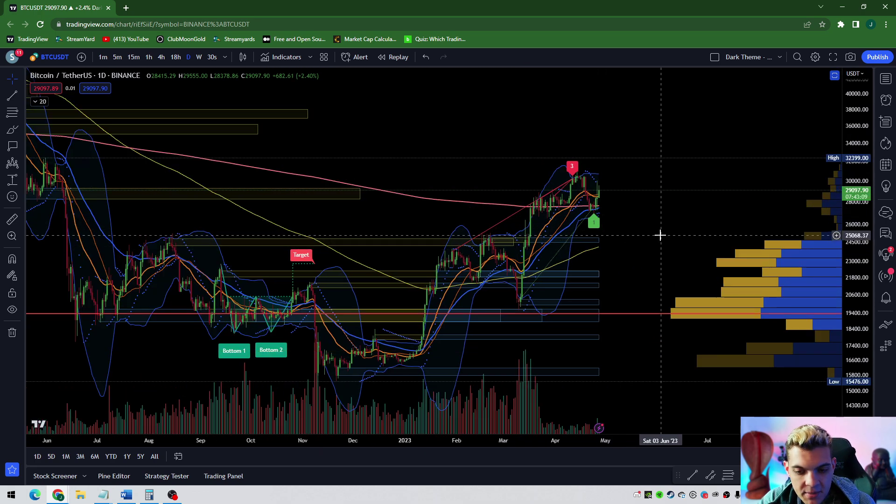
key(ctrl+z)
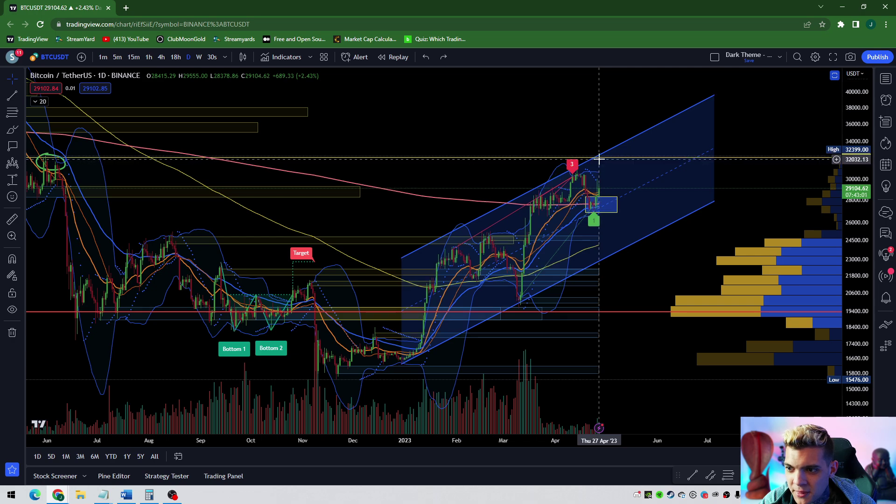
Step: Place a price label at 32,230.28 on 25 April, where the horizontal line meets the channel's upper edge
drag(586, 138, 559, 141)
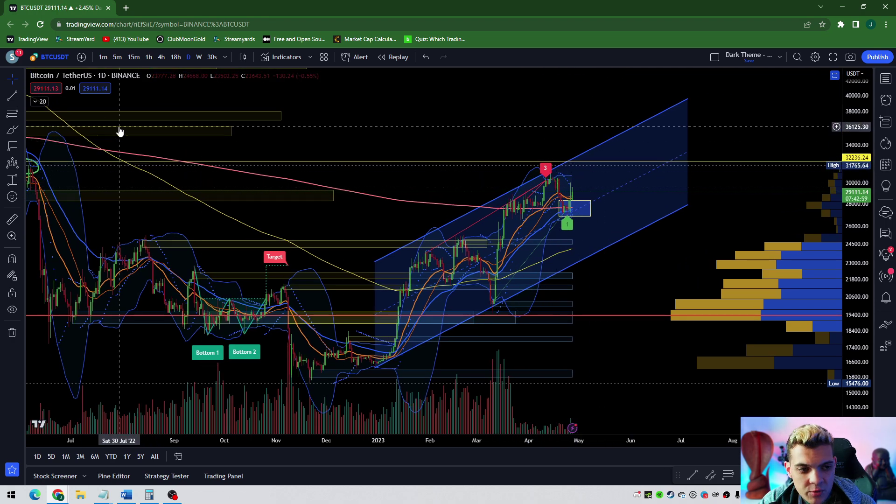
click(21, 148)
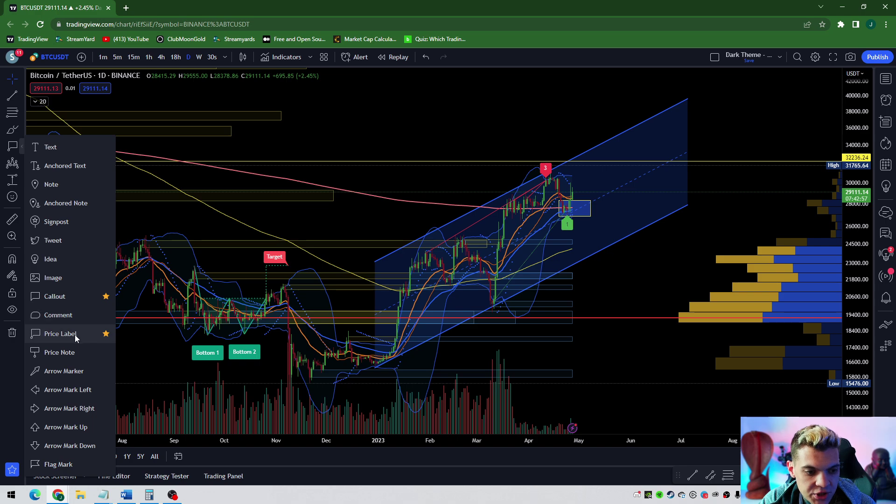
click(75, 333)
click(569, 160)
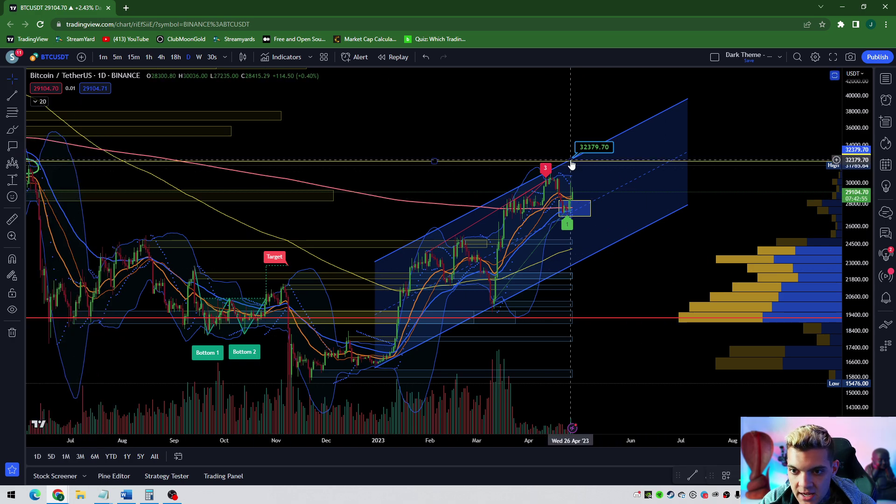
drag(592, 147, 590, 149)
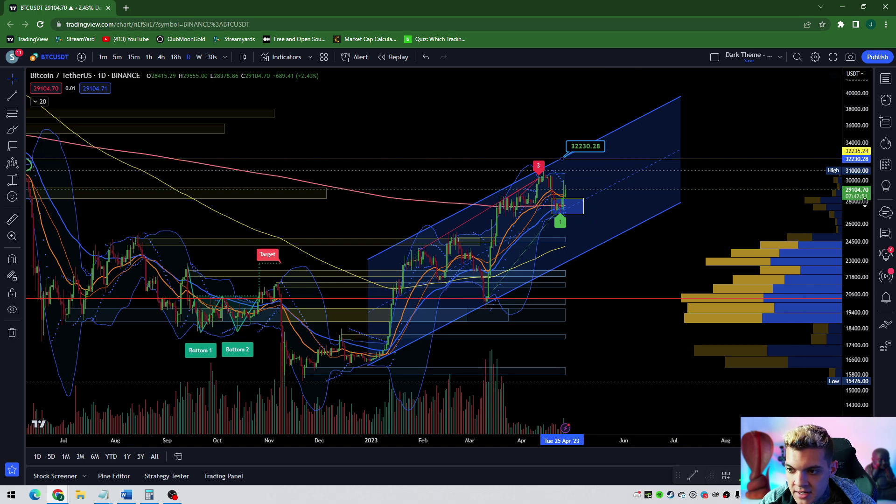
drag(864, 202, 865, 219)
drag(663, 260, 656, 253)
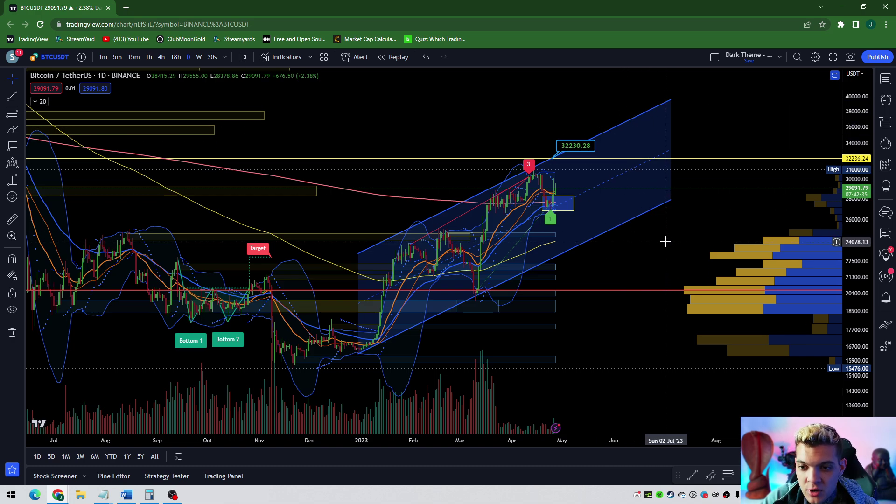
drag(662, 249, 656, 252)
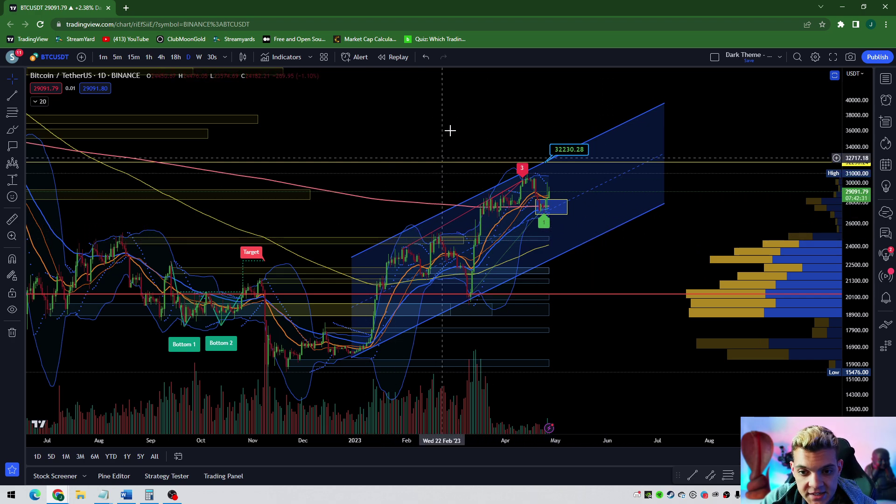
drag(450, 130, 470, 130)
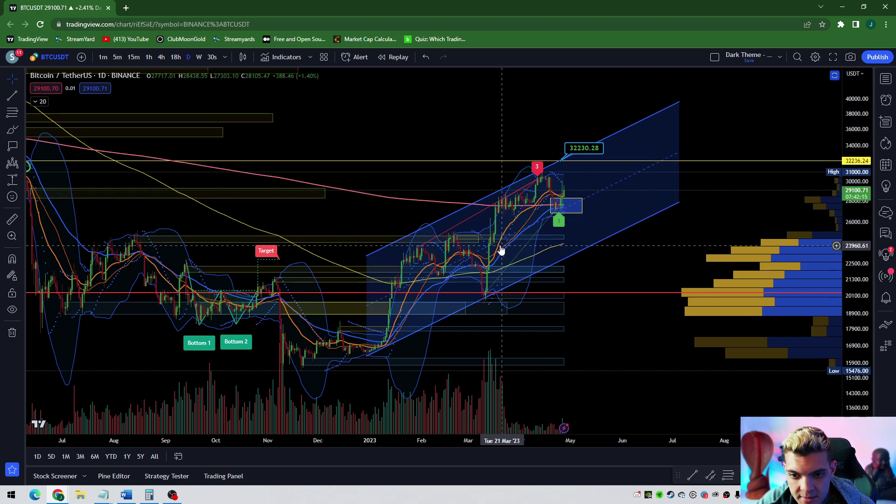
Step: Trace the rise from the January 2023 low through the April high to the channel's upper edge with the highlighter, and undo both strokes
click(22, 130)
click(63, 169)
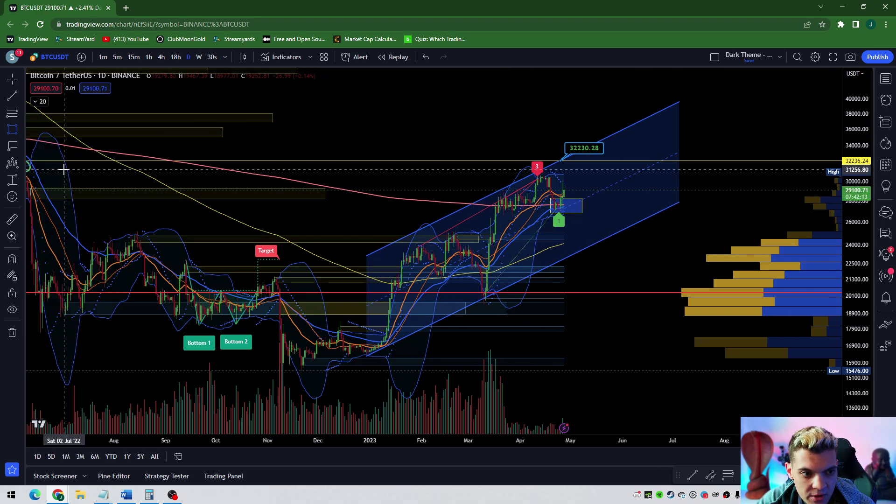
click(21, 131)
click(70, 148)
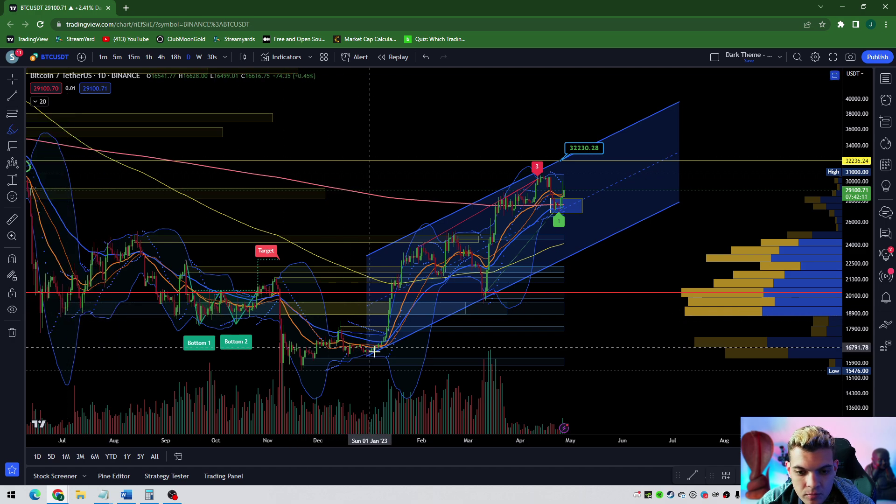
mouse_move(375, 351)
mouse_down()
mouse_move(430, 243)
mouse_move(497, 299)
mouse_move(537, 185)
mouse_up()
mouse_move(541, 180)
mouse_down()
mouse_move(559, 200)
mouse_move(566, 122)
mouse_move(549, 142)
mouse_move(566, 111)
mouse_move(582, 154)
mouse_up()
key(ctrl+z)
key(ctrl+z)
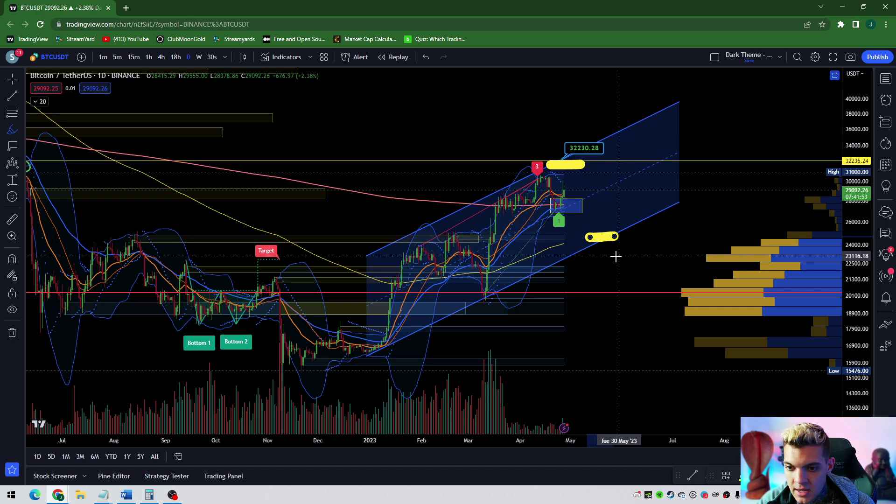
Step: Draw a yellow downward arrow below the channel from about 23,200 to about 18,000, and remove all drawings from the chart
mouse_move(589, 255)
mouse_down()
mouse_move(607, 322)
mouse_move(615, 298)
mouse_up()
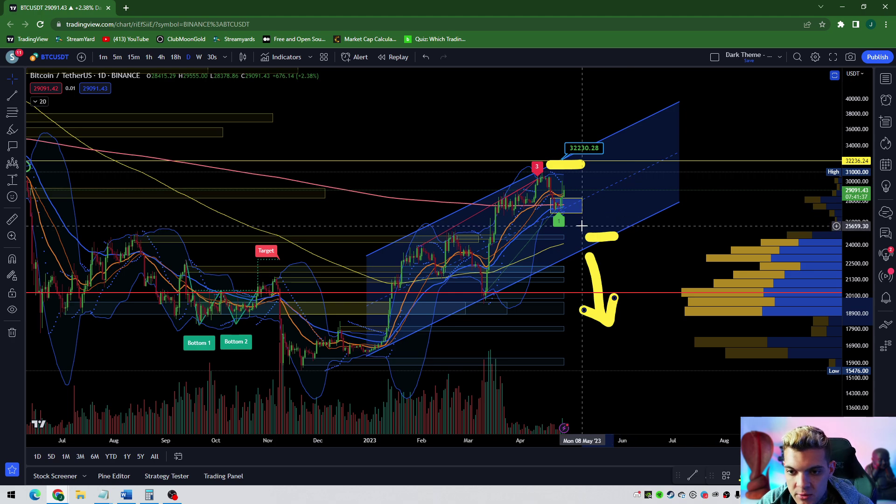
click(587, 166)
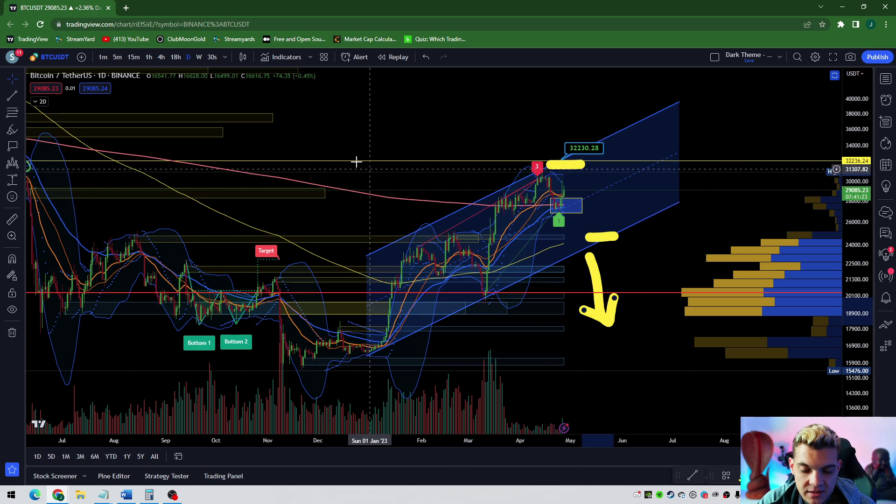
right_click(472, 139)
click(537, 352)
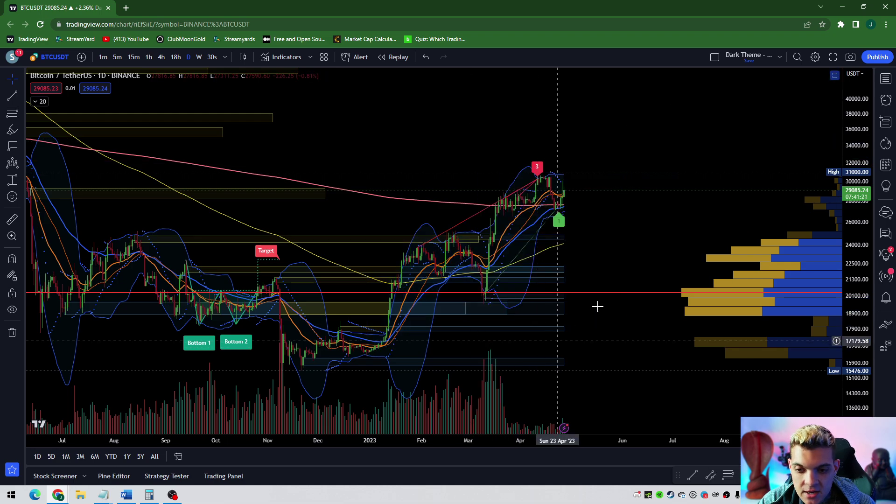
Step: Examine the daily price action since mid-2022 alongside the stochastic, RSI and momentum panes, with the price pane enlarged at the end
double_click(601, 252)
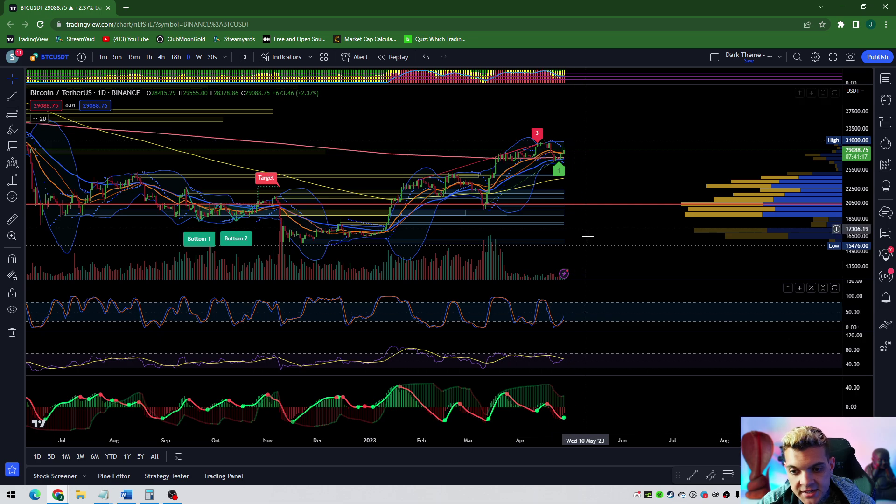
double_click(589, 234)
mouse_move(615, 261)
mouse_down()
mouse_move(624, 260)
mouse_move(610, 257)
mouse_up()
key(ctrl+z)
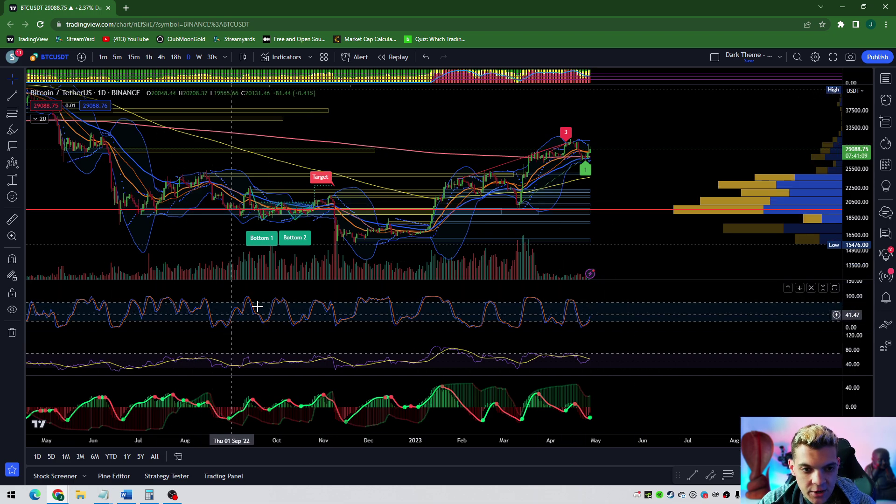
double_click(634, 184)
drag(640, 158, 658, 157)
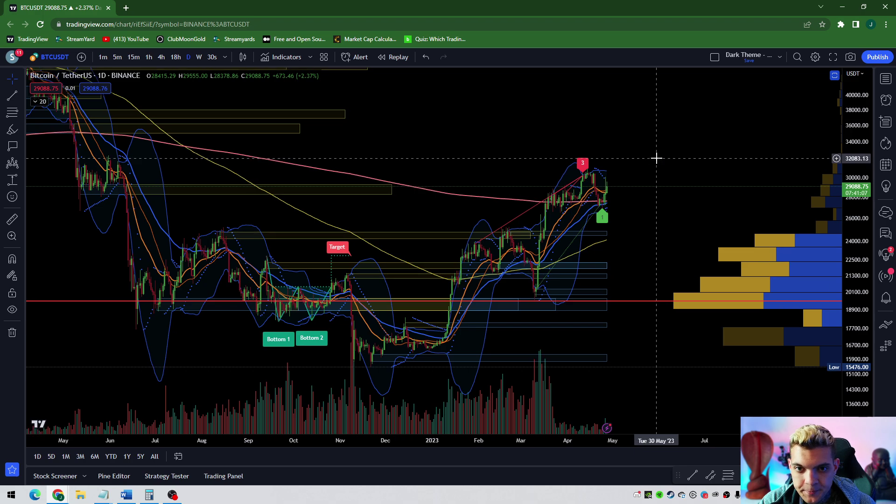
double_click(657, 156)
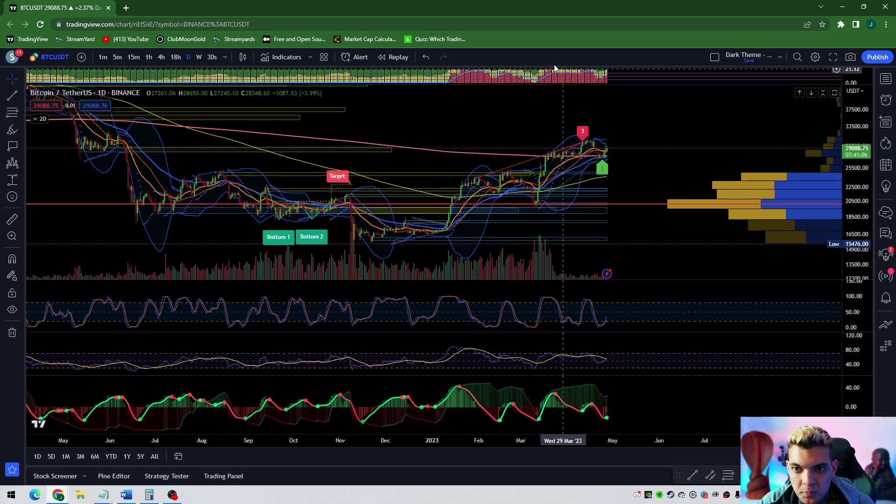
double_click(648, 127)
scroll(647, 127, up, 3)
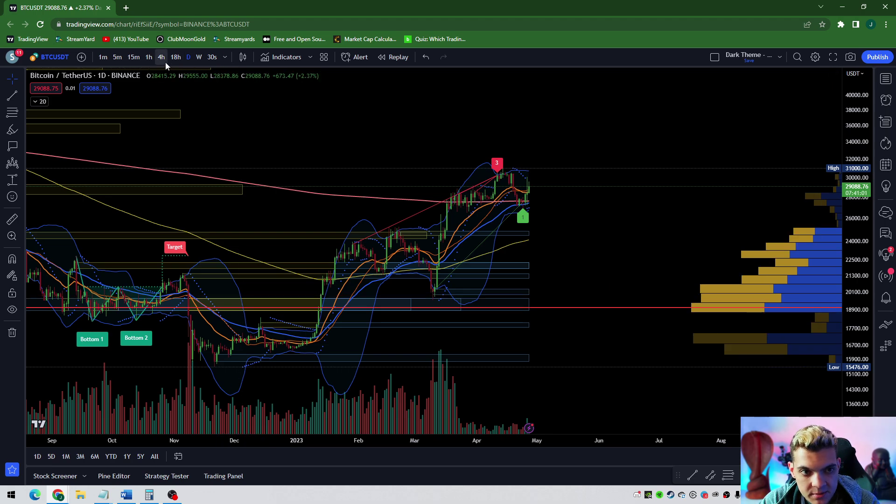
Step: Switch the BTCUSDT chart to the 1-hour timeframe and focus on the 26–27 April candles
click(148, 57)
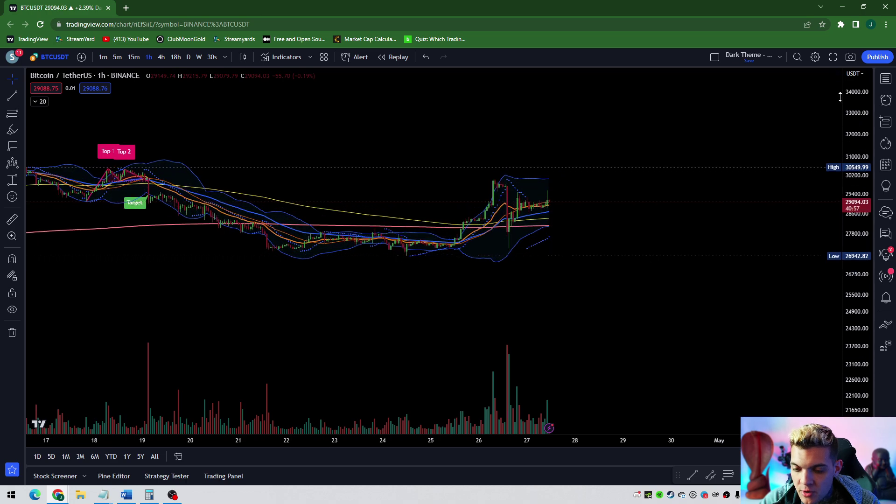
scroll(667, 276, up, 5)
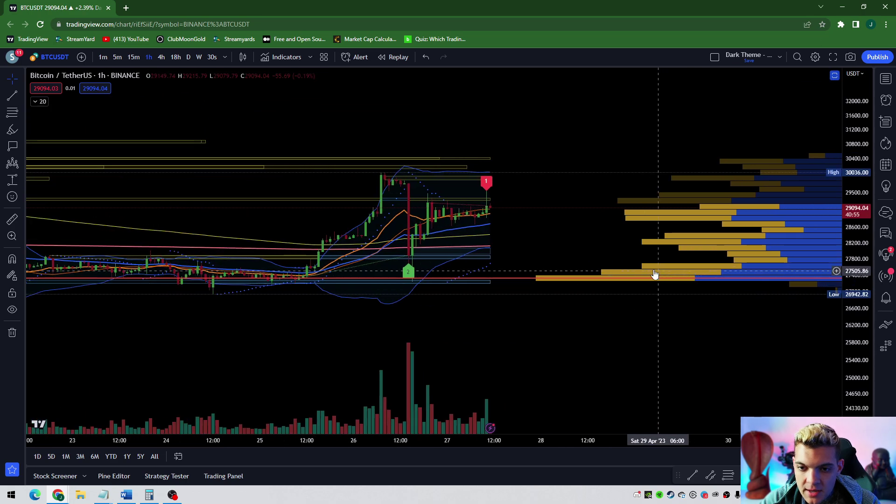
drag(632, 260, 708, 280)
scroll(708, 281, up, 2)
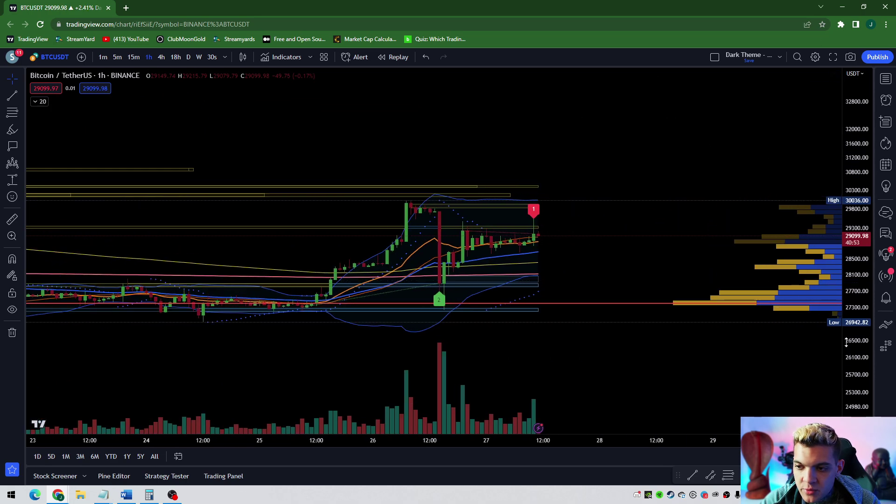
Step: Draw a descending parallel channel from about 30,040 on 26 April to about 28,480 on 28 April, with its lower edge along the 26 April crash low
drag(857, 351, 857, 317)
drag(627, 276, 694, 281)
scroll(694, 281, up, 2)
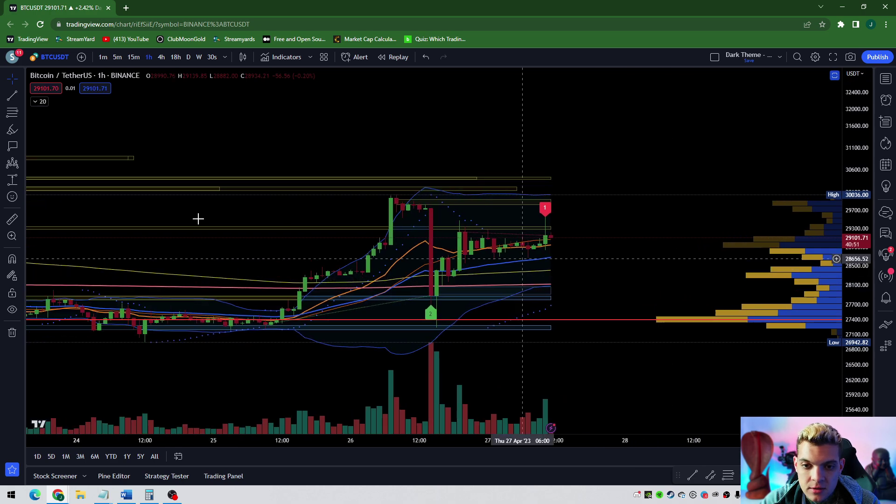
click(22, 98)
click(67, 287)
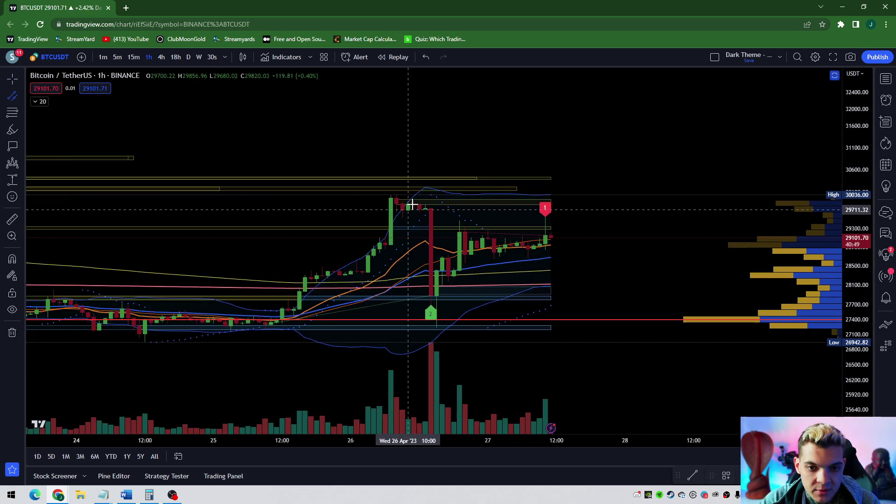
click(391, 193)
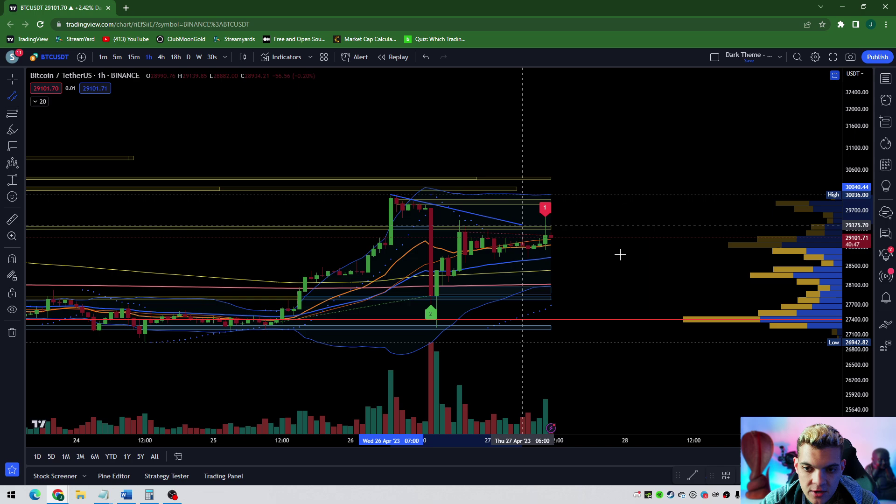
click(689, 277)
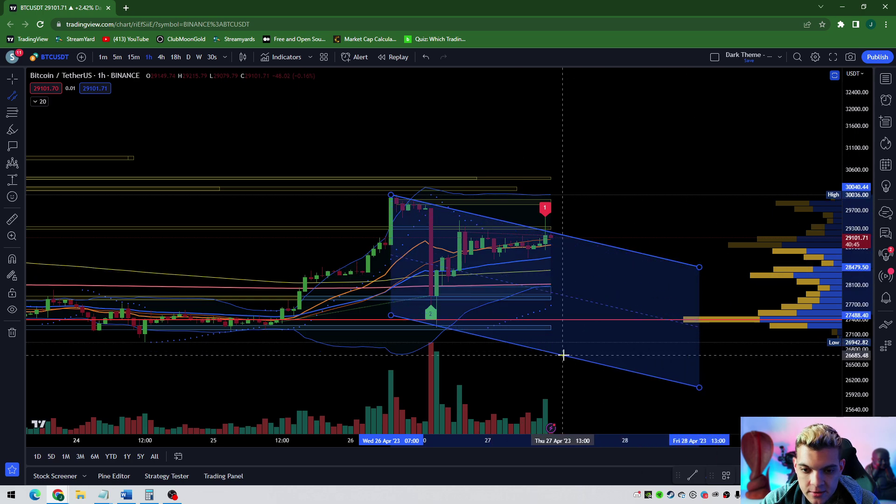
click(564, 357)
click(652, 227)
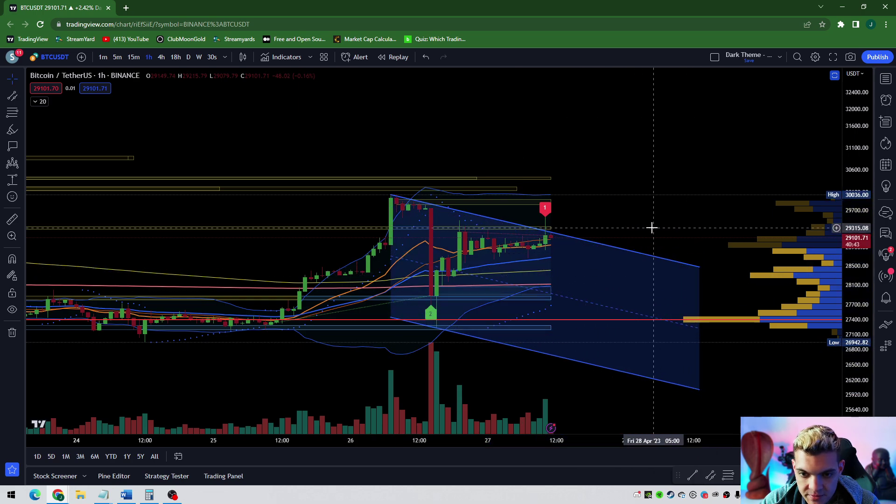
Step: Restore the indicator panes and check the channel on the 15-minute timeframe, returning to the 1-hour chart
drag(652, 228, 616, 216)
double_click(616, 217)
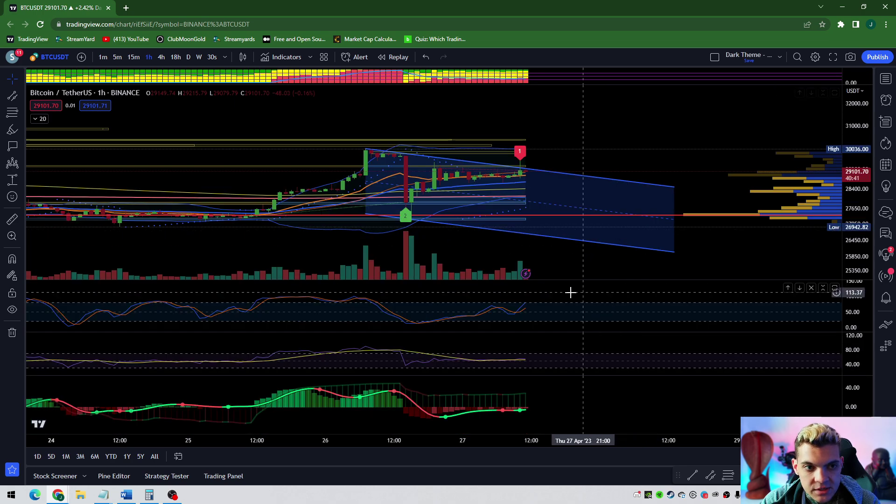
click(134, 57)
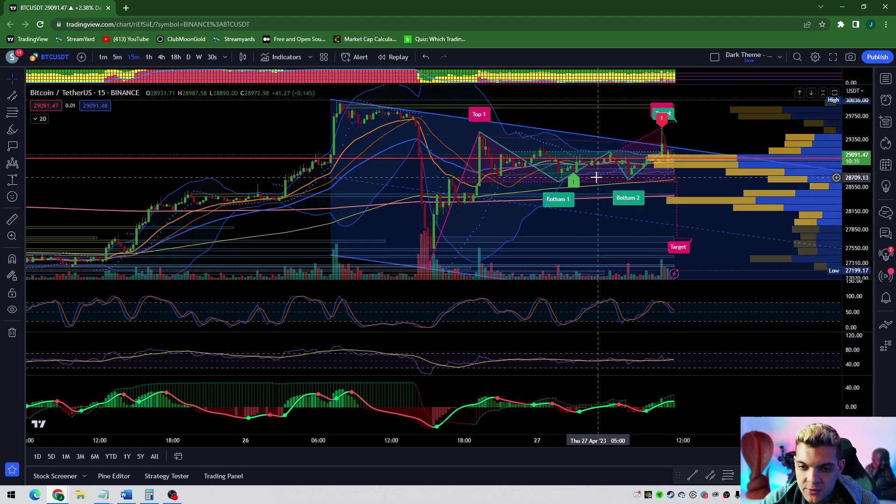
click(149, 56)
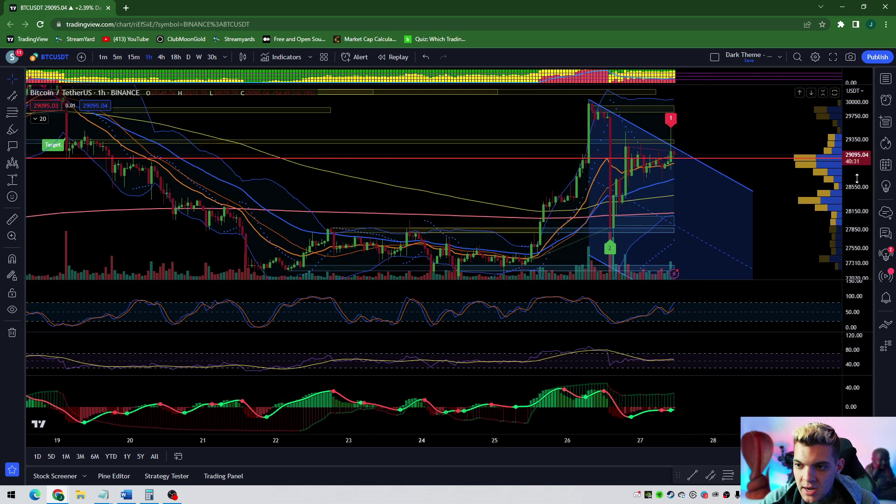
scroll(674, 135, up, 5)
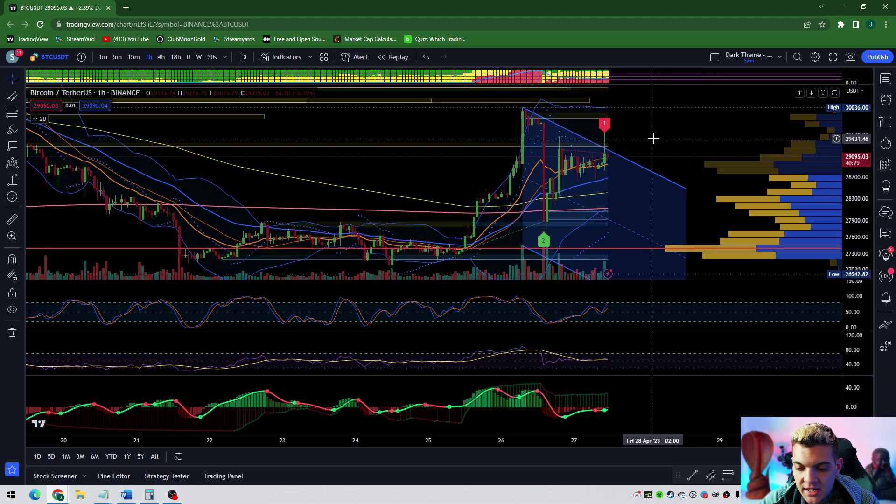
Step: Examine the momentum indicator's latest waves and signal dots in an enlarged pane, comparing them with the restored multi-pane view
double_click(644, 410)
drag(864, 318, 850, 404)
scroll(625, 303, up, 3)
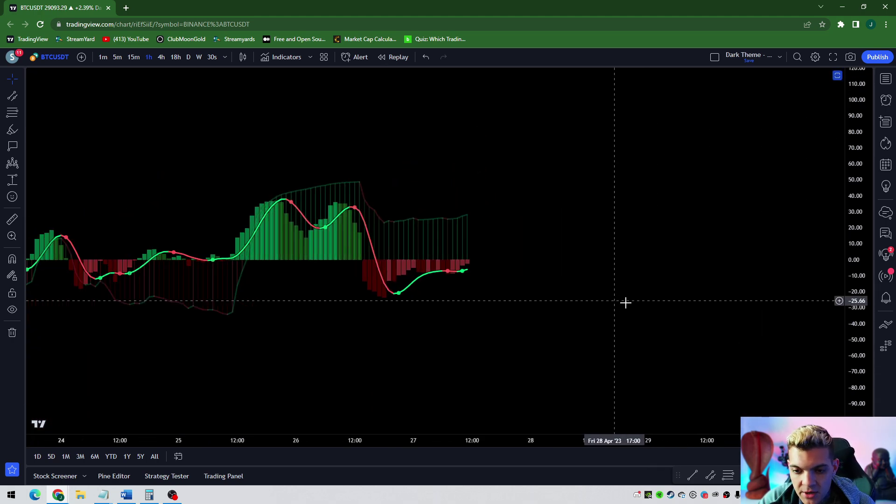
drag(526, 299, 583, 309)
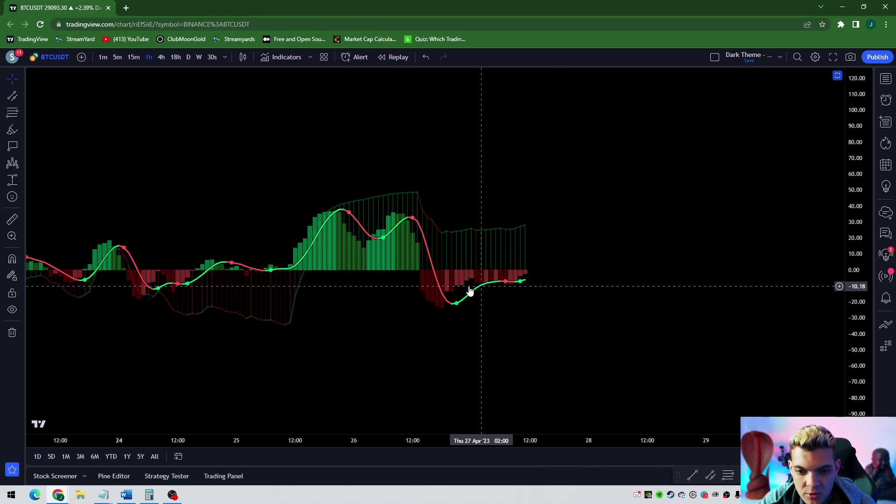
double_click(593, 299)
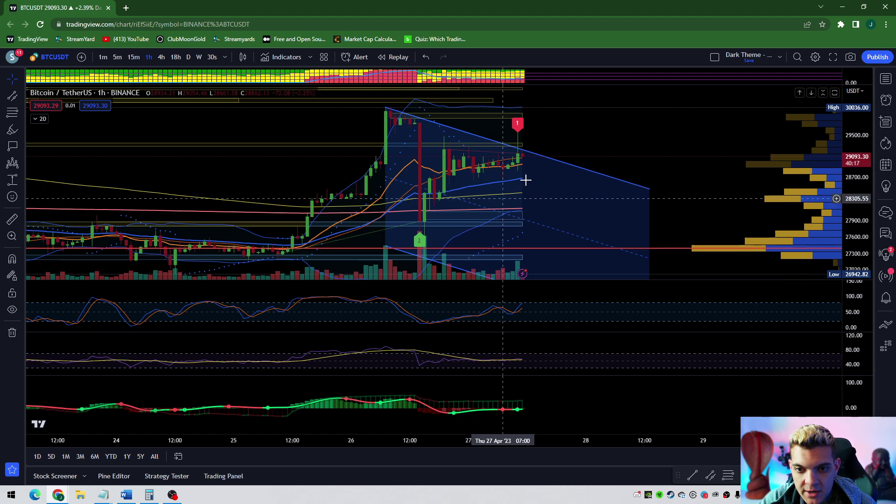
double_click(576, 407)
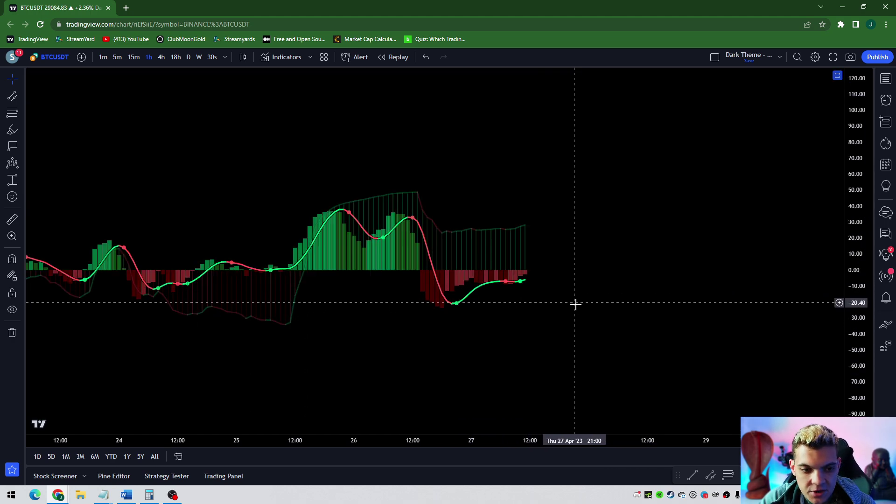
double_click(544, 286)
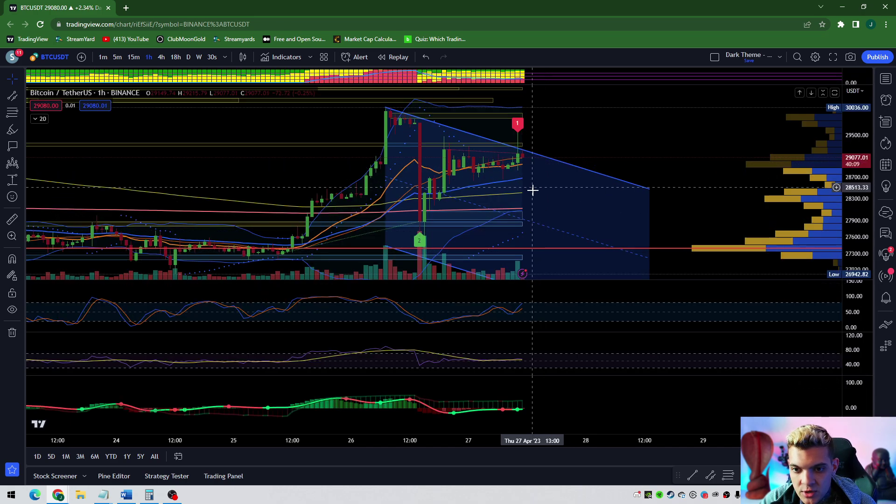
Step: Enlarge the price pane and mark the channel's upper edge at the latest 27 April candles with a rectangle from about 29,030 to about 29,320
double_click(618, 164)
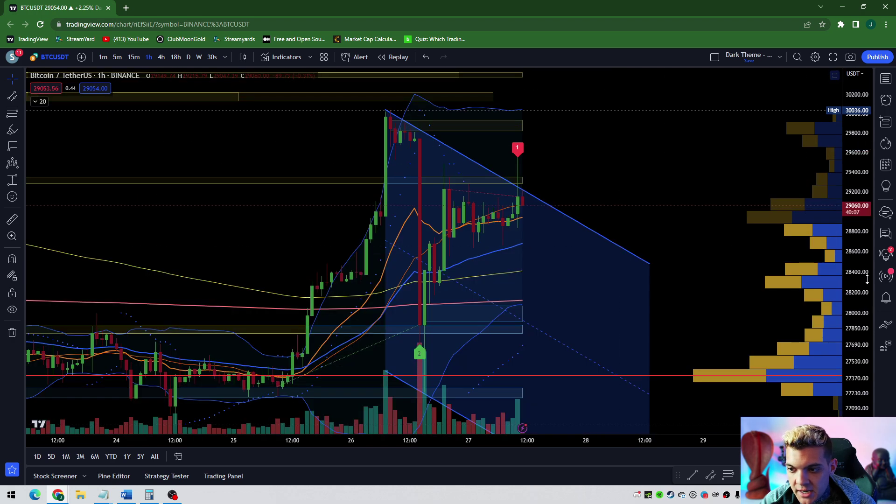
drag(857, 215, 855, 309)
drag(630, 192, 623, 176)
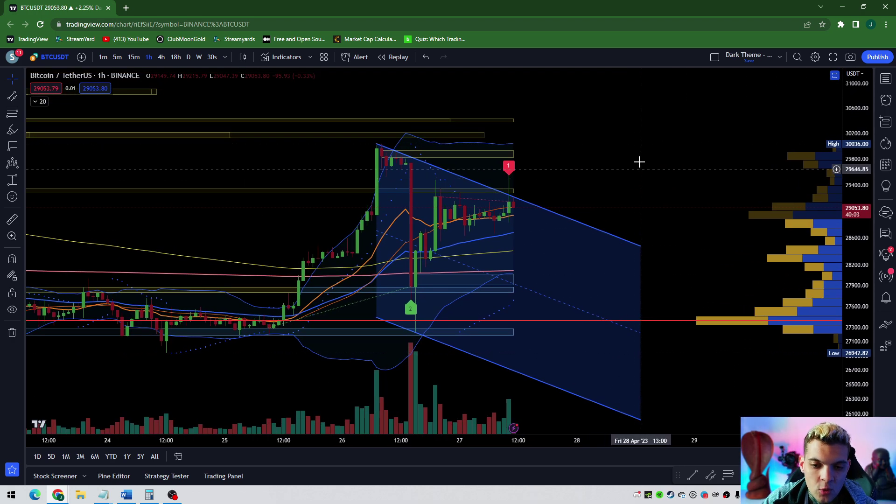
drag(600, 210, 665, 185)
scroll(664, 191, up, 1)
drag(857, 255, 857, 270)
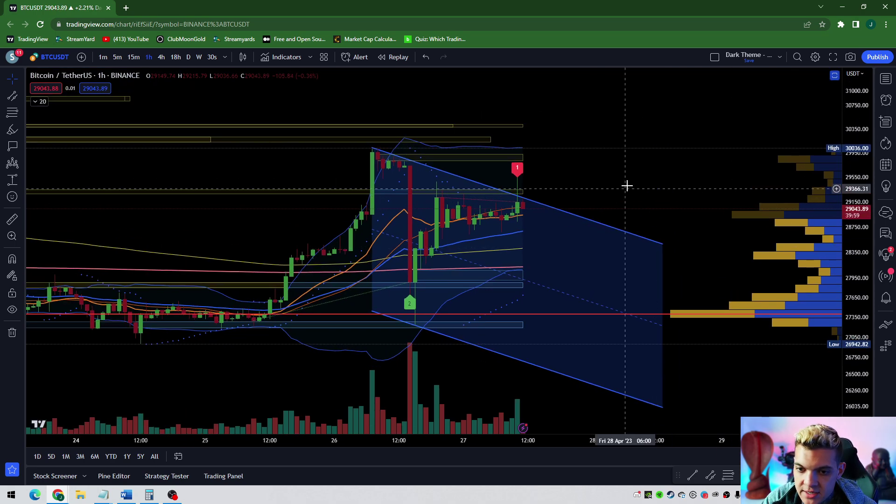
drag(626, 187, 584, 182)
scroll(584, 181, down, 1)
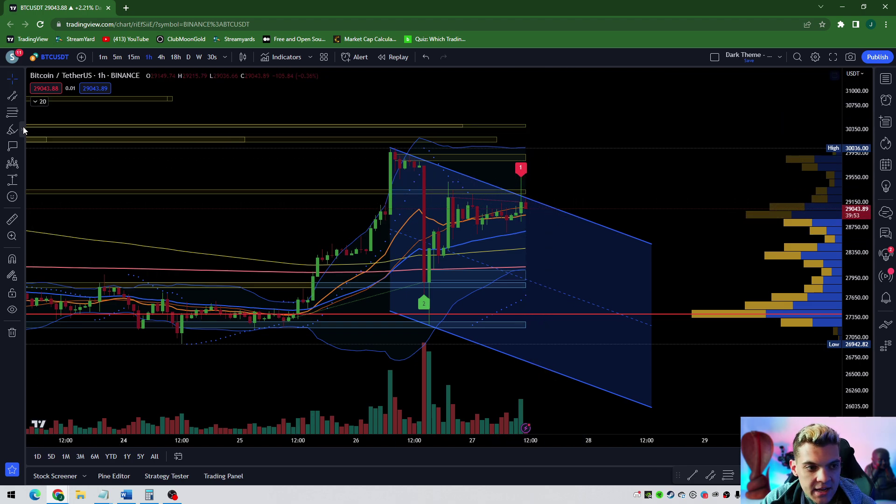
click(21, 128)
click(51, 167)
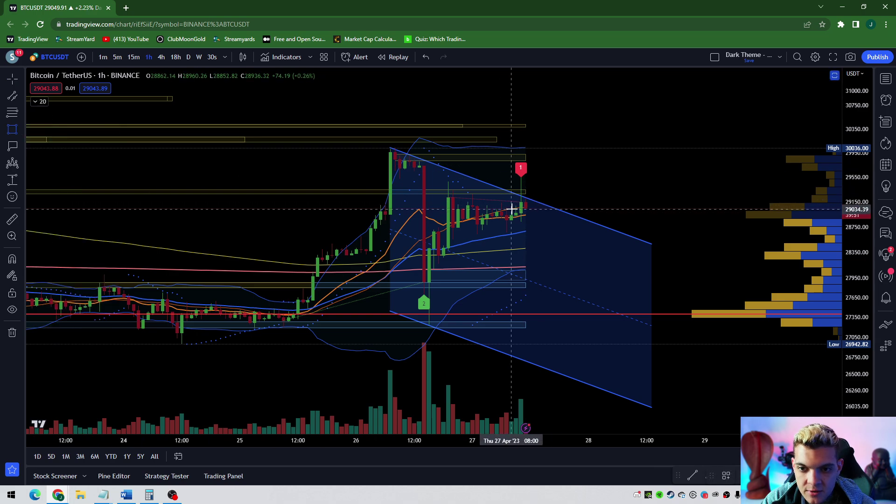
drag(512, 209, 560, 192)
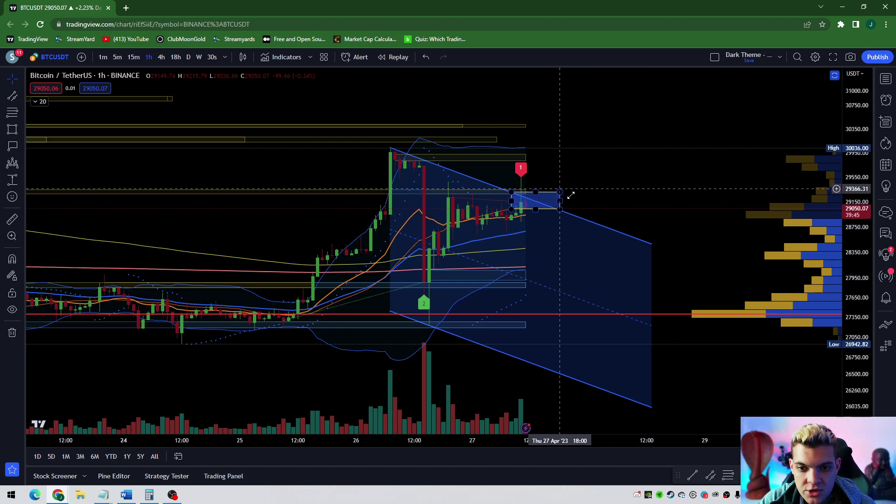
Step: Draw converging trend lines around the 26–27 April consolidation, the upper from about 29,275 to 29,140 and the lower from about 28,600 to 28,950
click(21, 96)
click(84, 99)
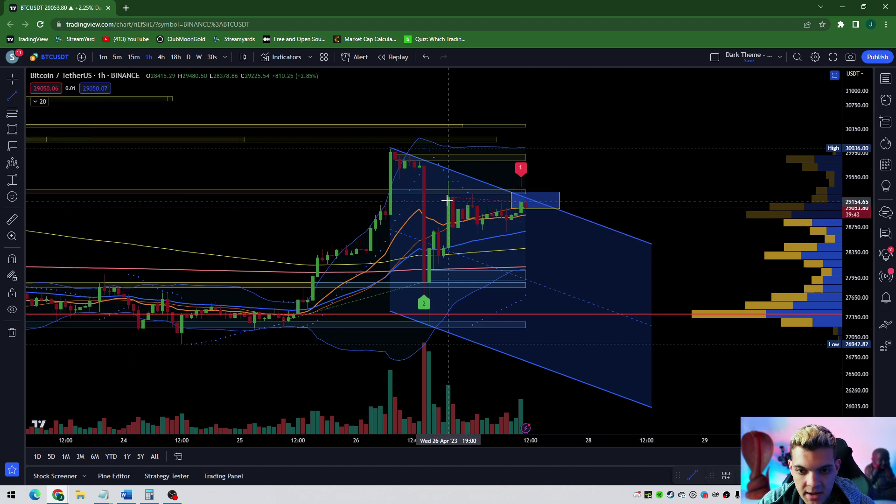
drag(462, 198, 550, 202)
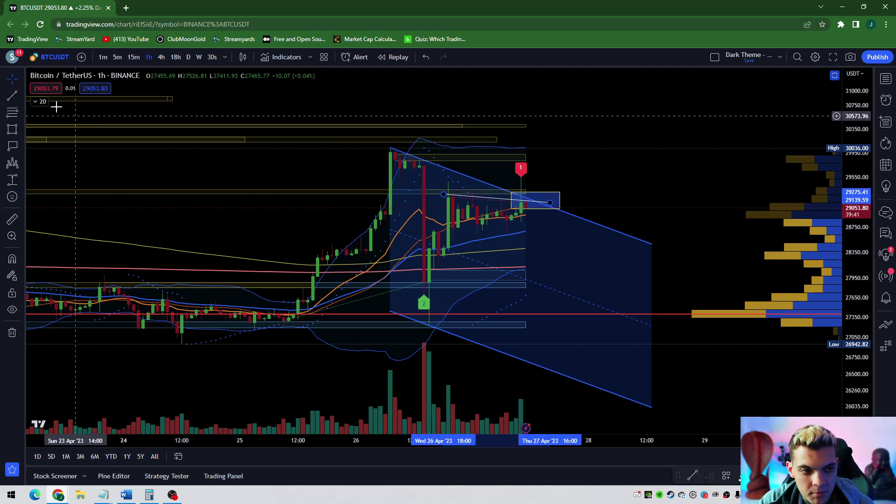
click(23, 99)
click(70, 104)
click(448, 236)
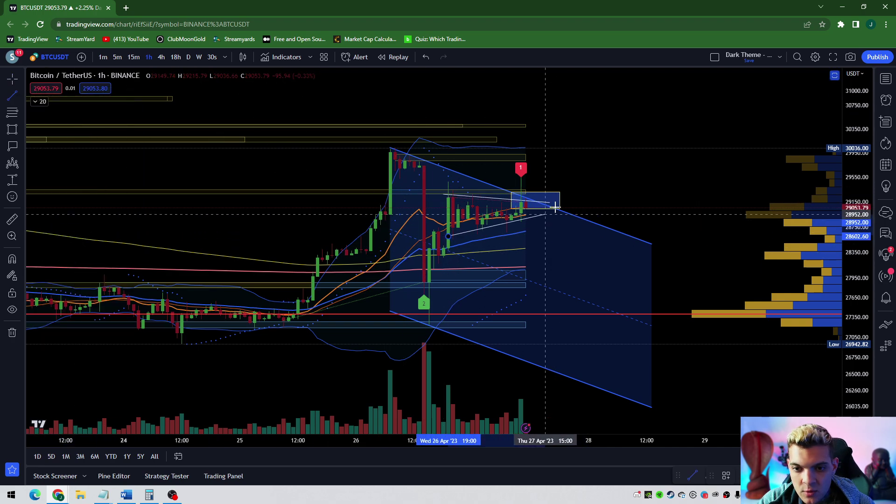
click(550, 215)
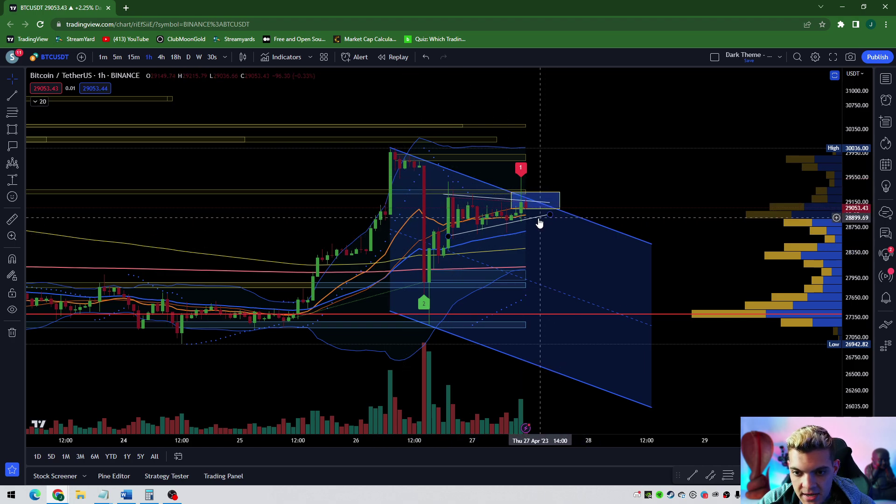
click(535, 209)
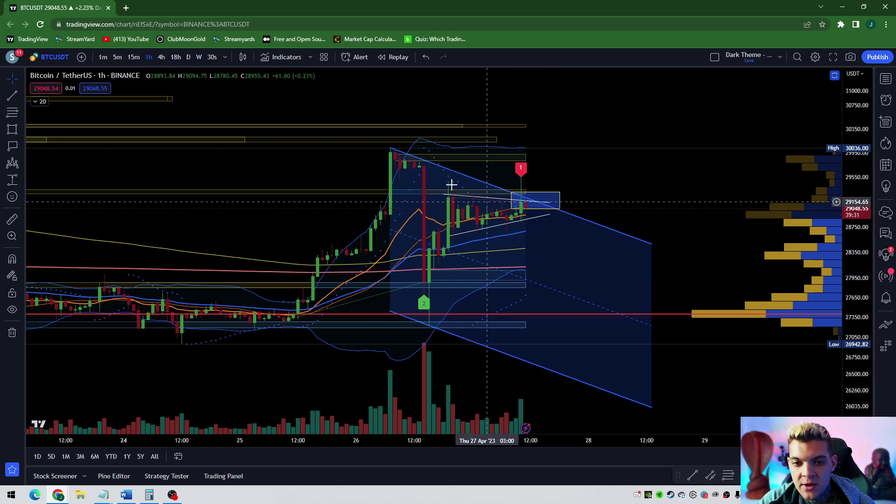
Step: Display the price as a line and draw a rising support trend line from about 28,721 on 26 April to about 28,840 on 27 April
scroll(621, 176, up, 2)
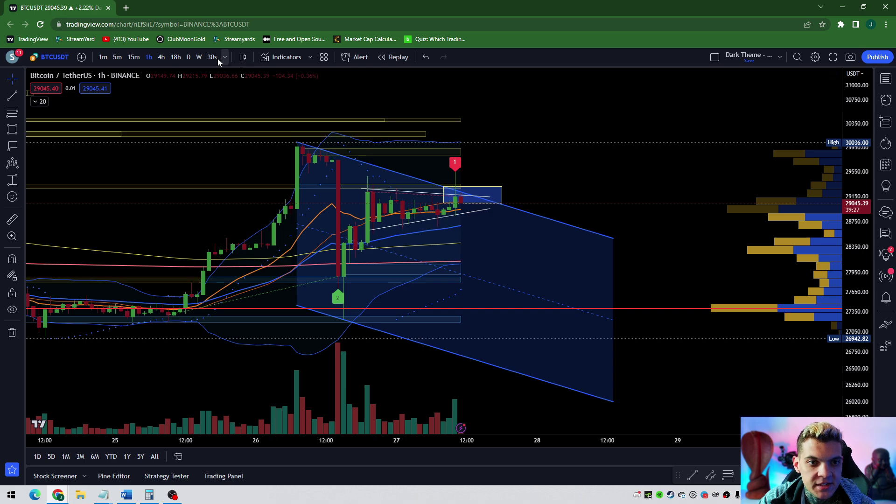
click(242, 57)
click(276, 153)
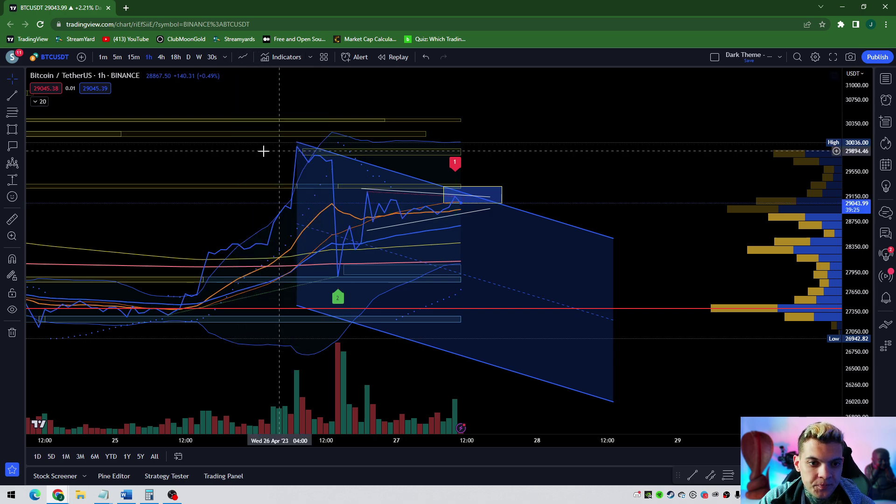
click(23, 98)
click(58, 94)
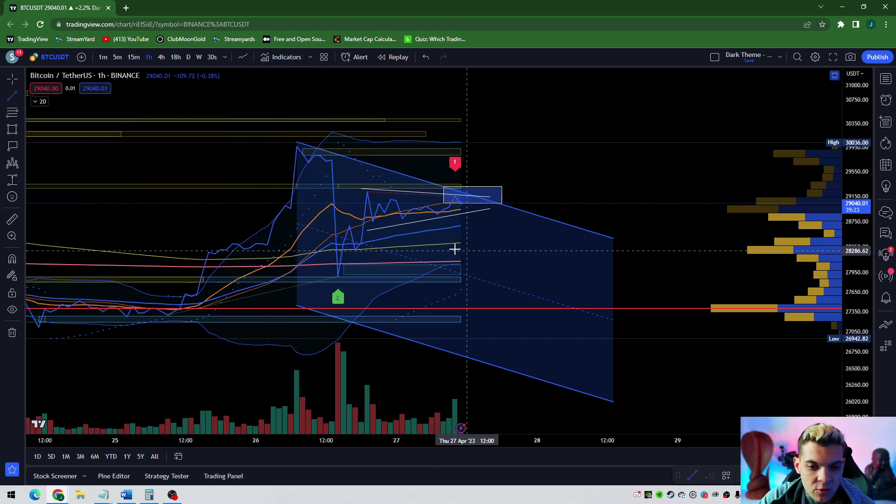
click(362, 223)
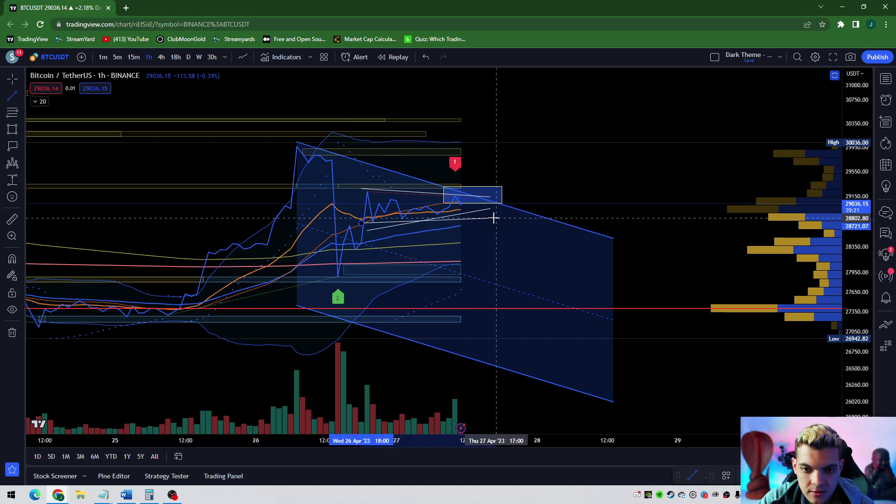
click(496, 215)
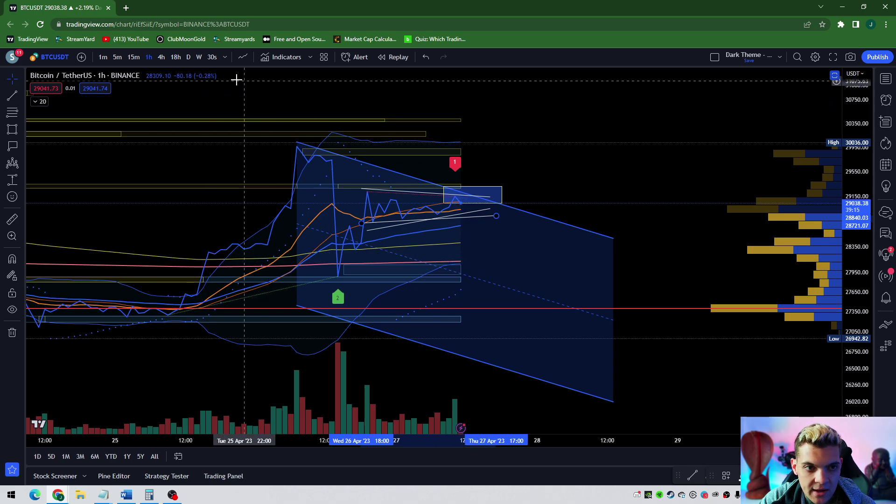
Step: Switch the chart back to candles and draw a support rectangle from about 27,800 to about 28,100, starting at the 26 April crash candle
click(242, 58)
click(259, 104)
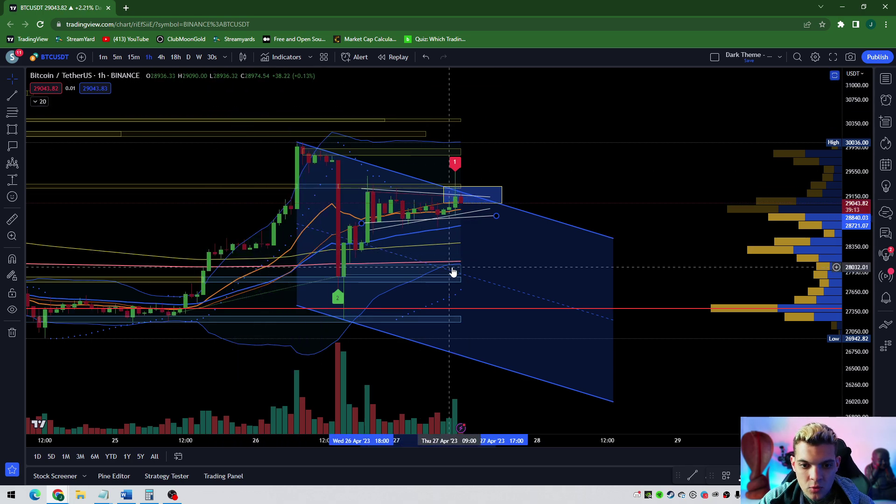
click(21, 130)
click(58, 167)
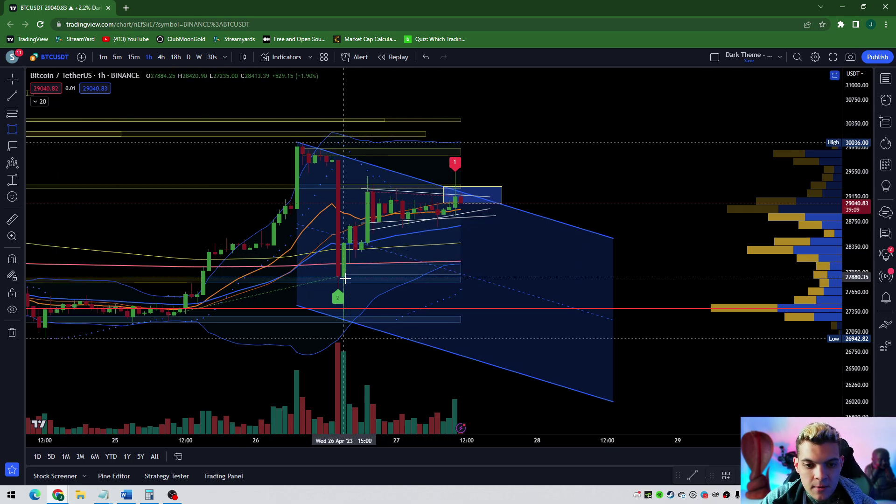
drag(338, 281, 614, 168)
scroll(658, 156, down, 2)
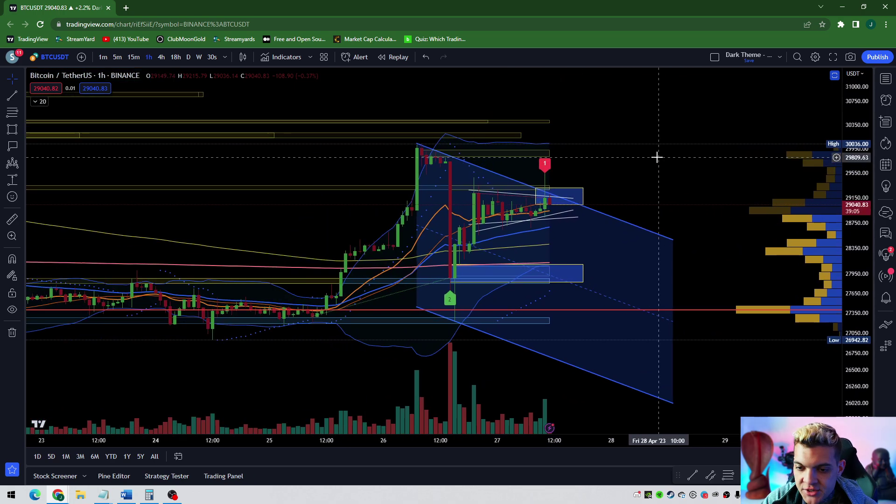
scroll(647, 149, up, 3)
scroll(647, 154, down, 3)
drag(685, 192, 699, 194)
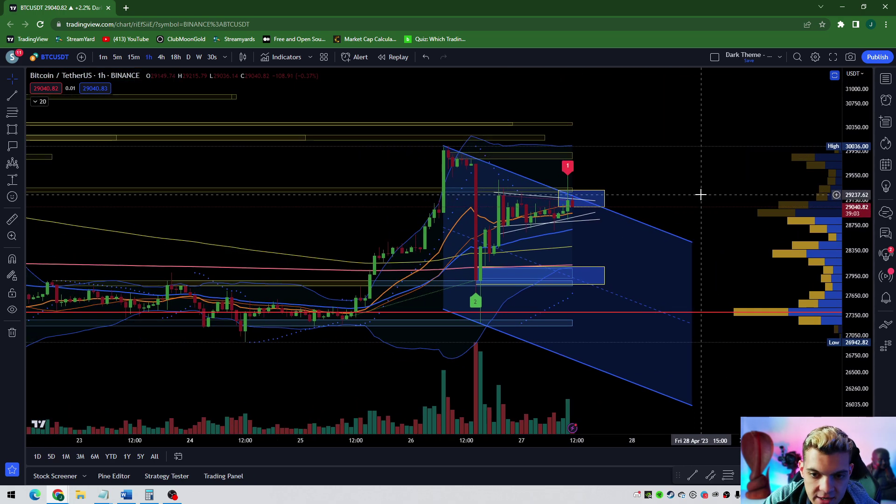
scroll(672, 195, up, 1)
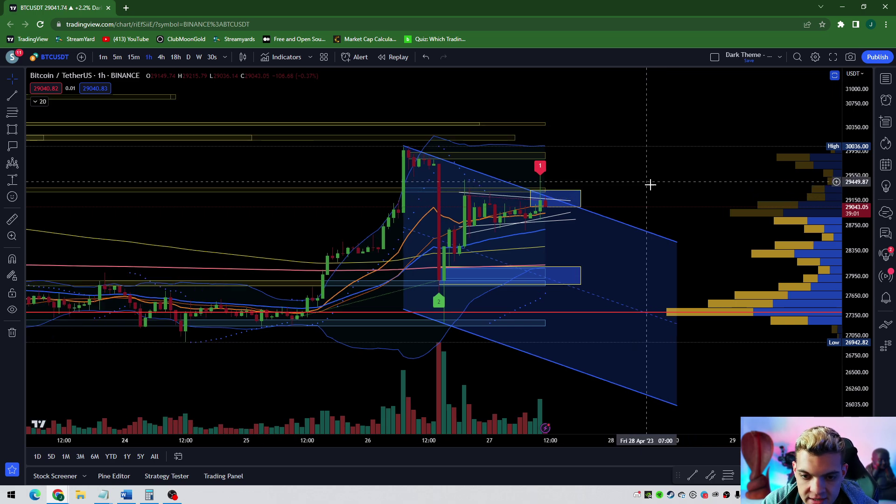
Step: Draw a falling trend line from about 28,825 at 08:00 to about 27,801 at 13:00 on 27 April
drag(652, 181, 592, 185)
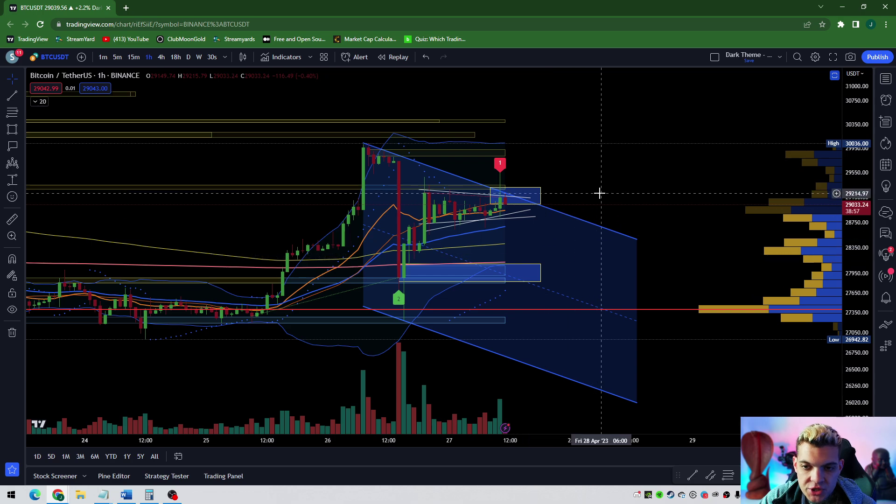
drag(46, 125, 25, 130)
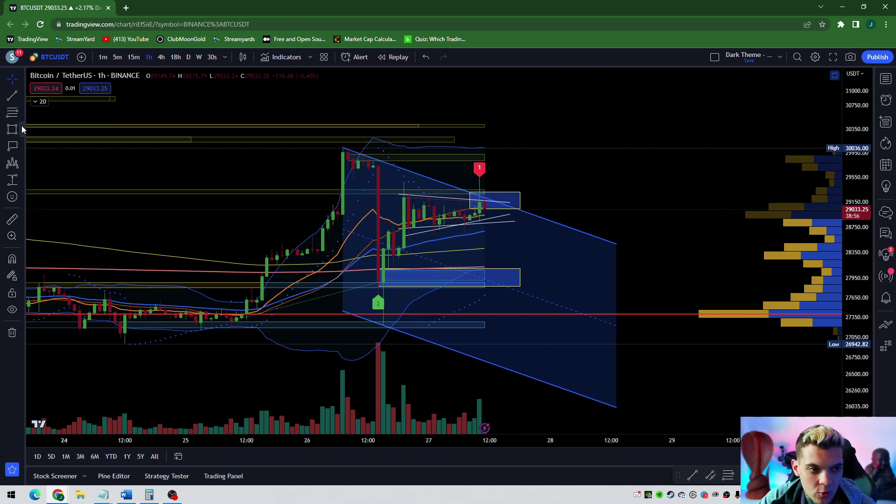
click(12, 96)
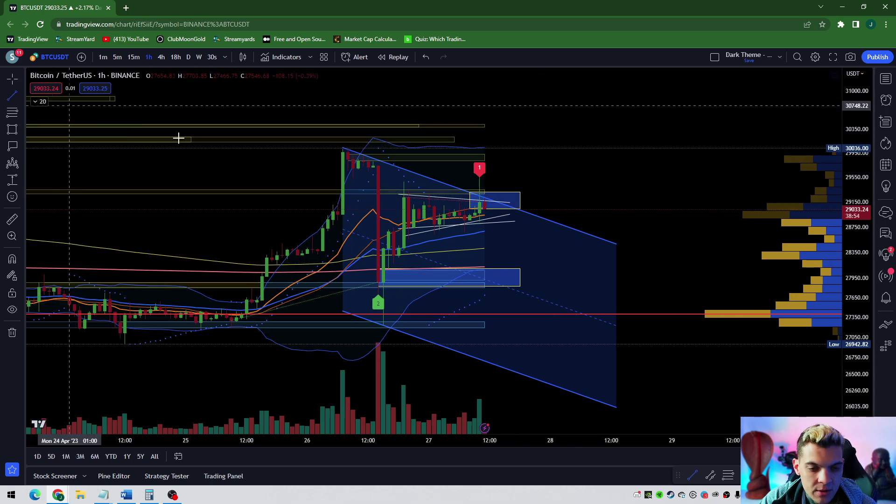
click(465, 223)
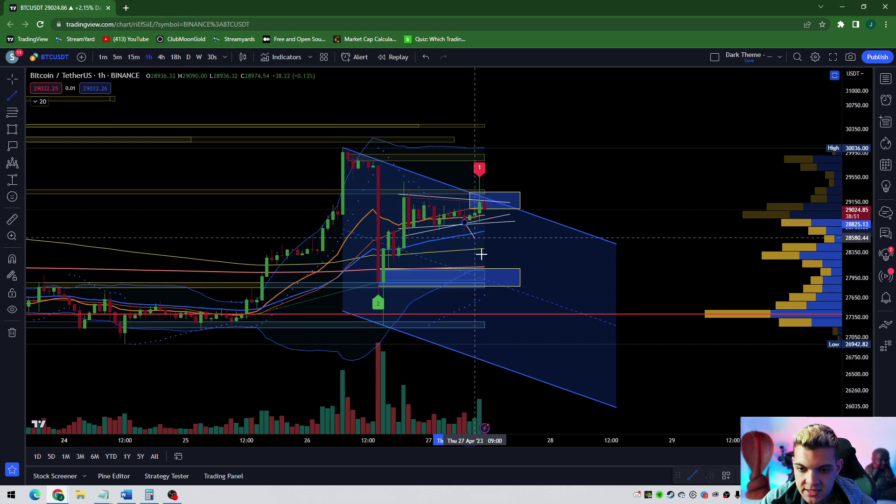
click(494, 288)
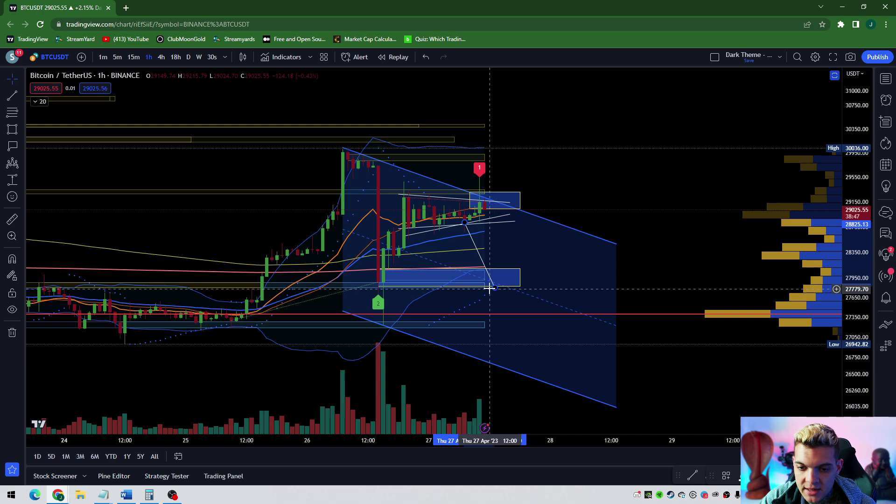
Step: Brush a circle around the falling line's end in the support zone and a downward arrow to the channel's lower edge, about 26,500
click(18, 132)
click(51, 129)
mouse_move(489, 274)
mouse_down()
mouse_move(474, 278)
mouse_move(494, 290)
mouse_move(493, 273)
mouse_up()
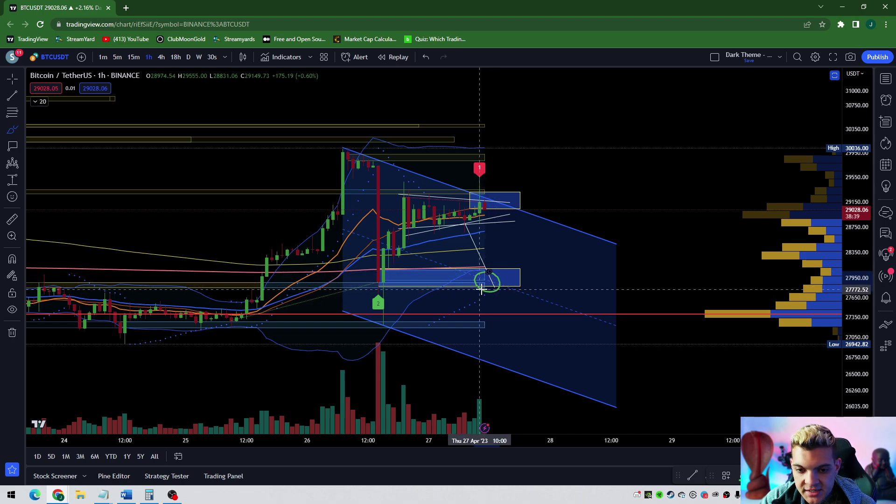
mouse_move(483, 299)
mouse_down()
mouse_move(499, 365)
mouse_move(484, 356)
mouse_move(500, 377)
mouse_move(509, 353)
mouse_up()
scroll(489, 327, down, 1)
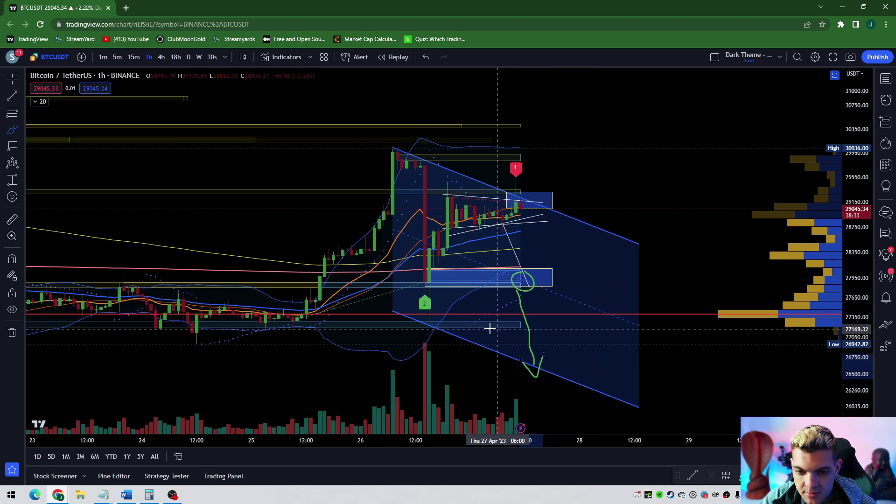
scroll(495, 321, down, 4)
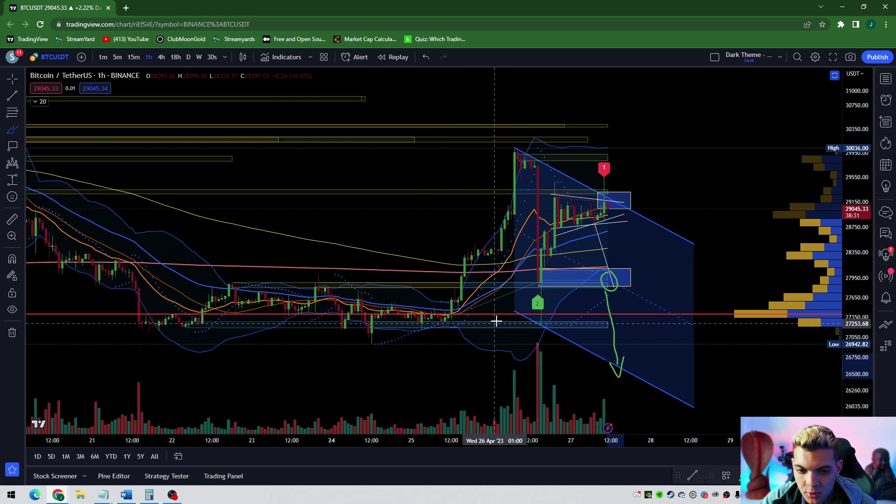
scroll(646, 324, up, 3)
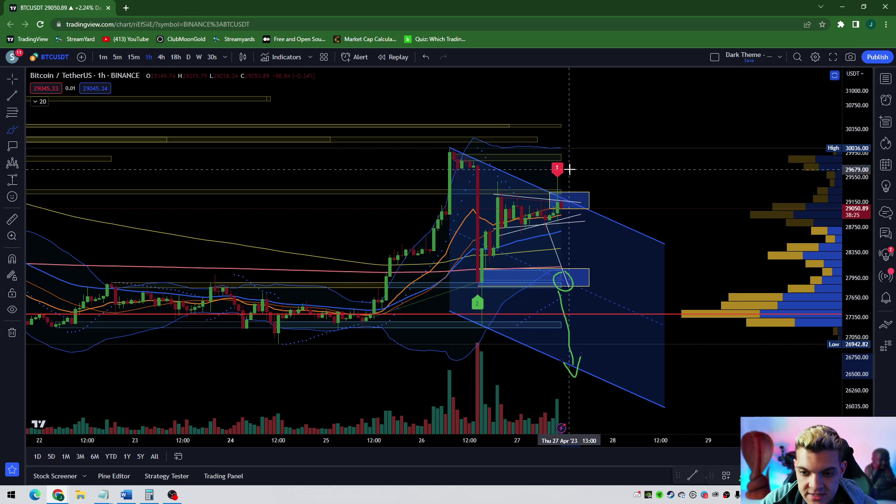
scroll(574, 158, down, 5)
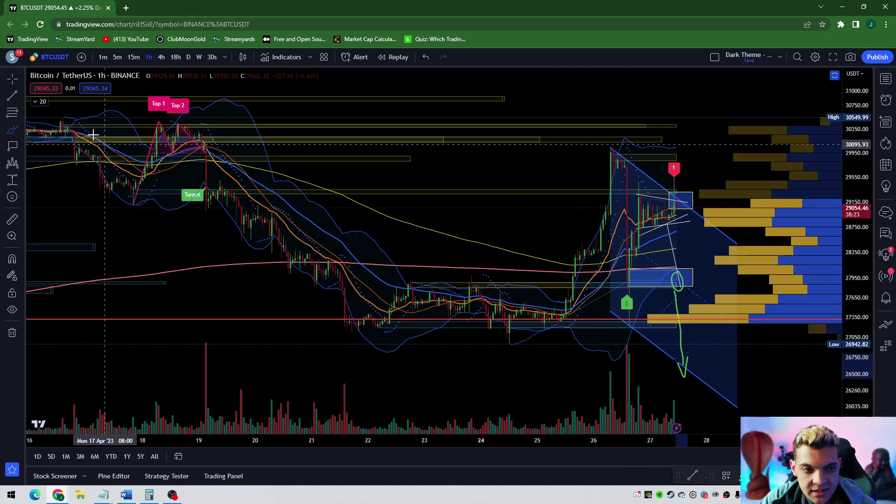
Step: Draw a horizontal line across the hourly chart at about 26,947, at the April swing low
click(12, 78)
drag(562, 237, 505, 179)
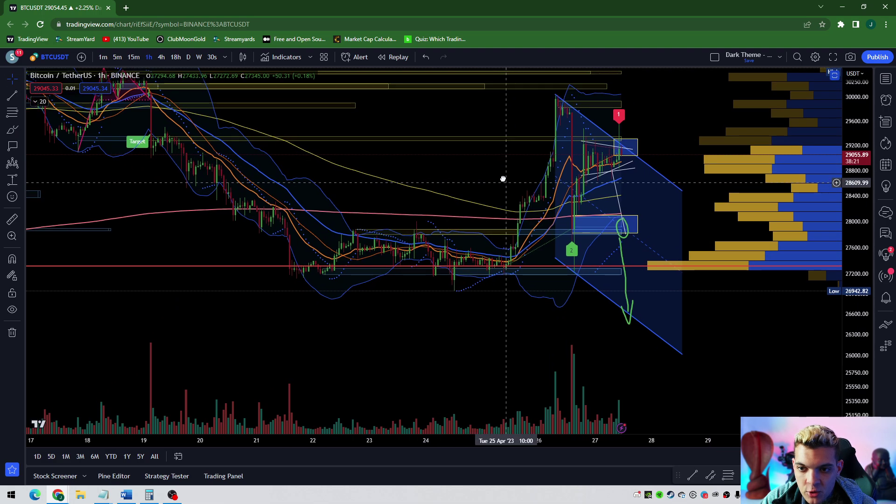
drag(701, 219, 719, 227)
scroll(710, 229, up, 3)
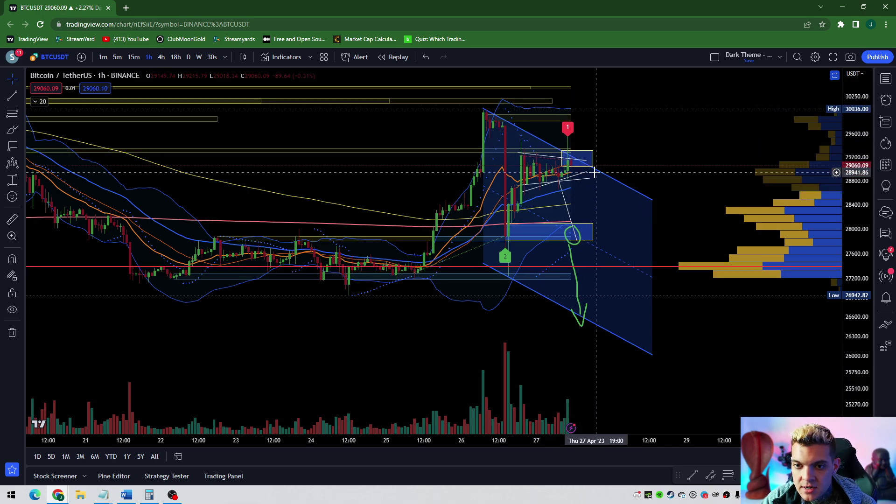
drag(499, 322, 492, 322)
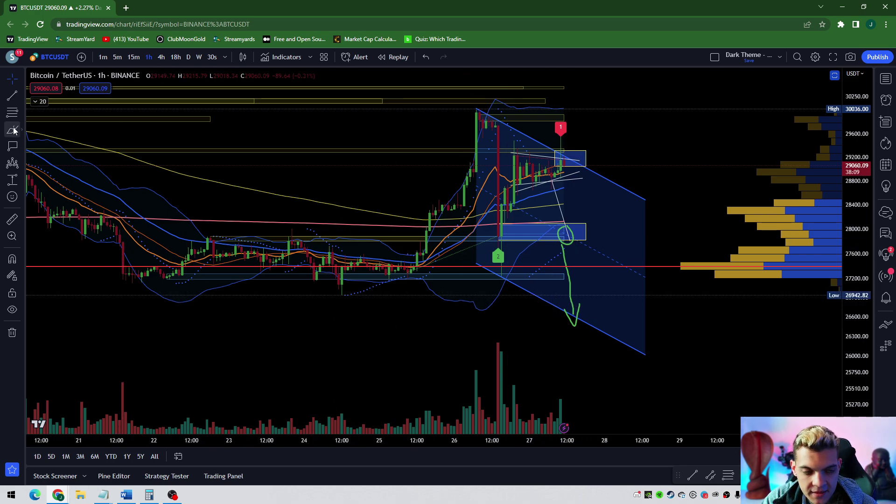
click(25, 98)
click(89, 210)
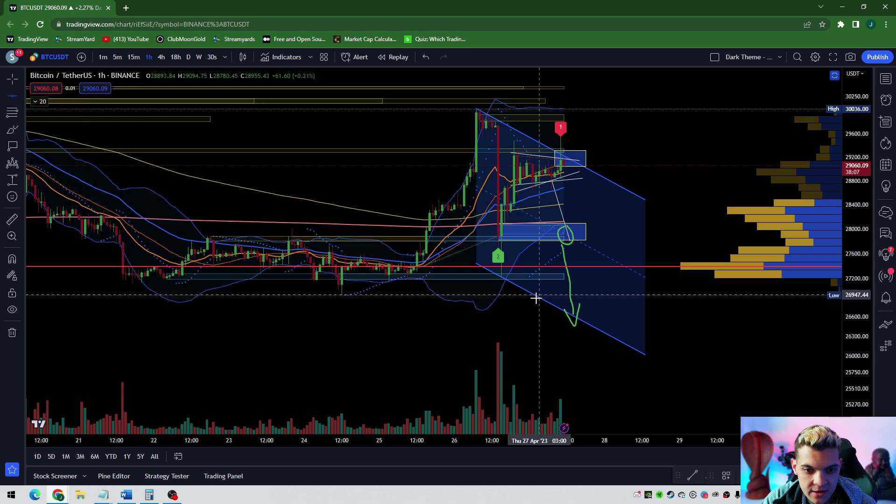
click(535, 295)
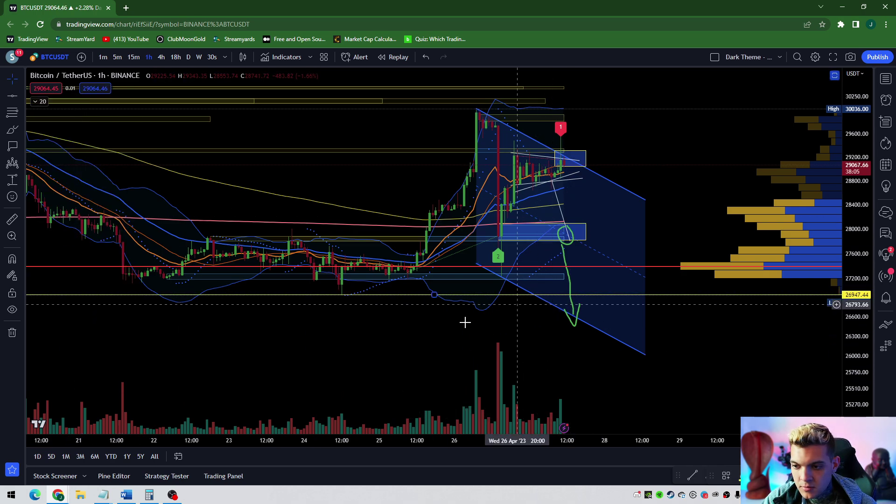
scroll(716, 226, up, 5)
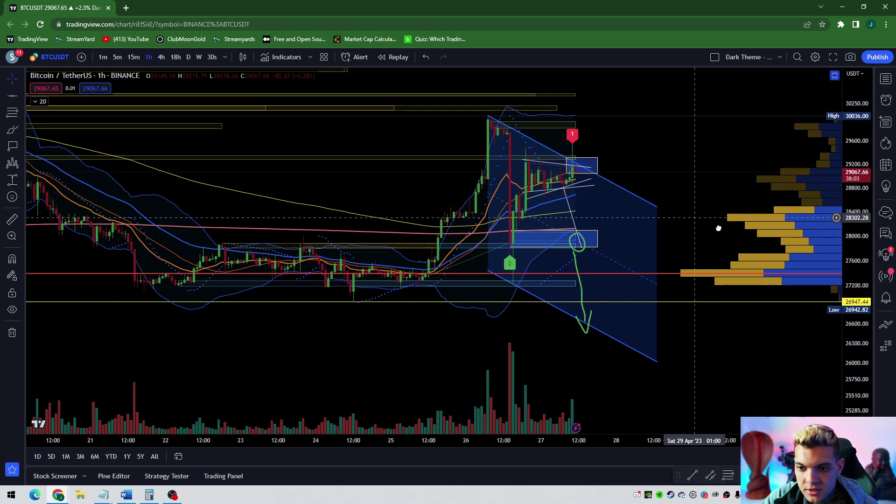
scroll(606, 187, down, 3)
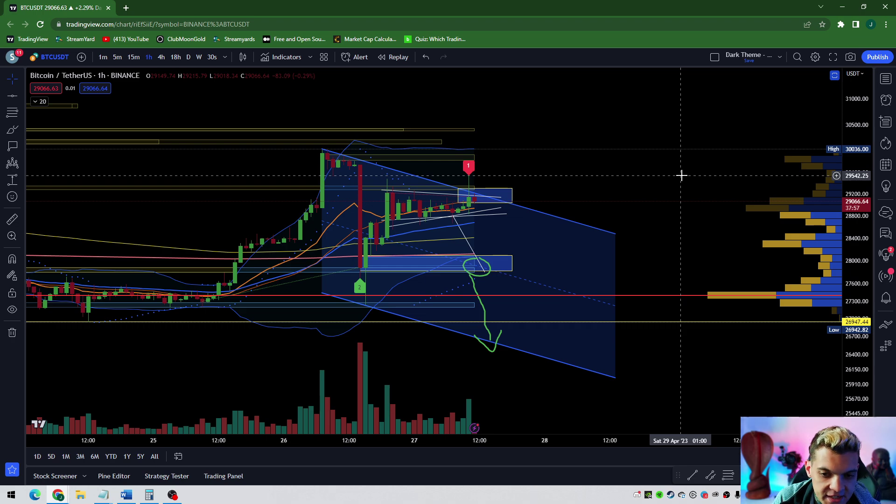
Step: Switch the chart to the daily timeframe, remove all drawings and compress the price scale to show the 2022–2023 price history
click(189, 58)
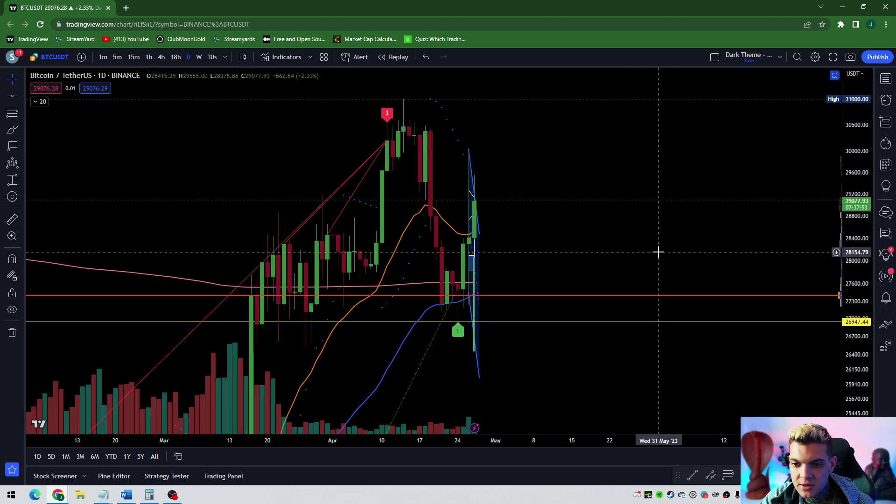
right_click(658, 252)
click(712, 439)
drag(858, 280, 858, 397)
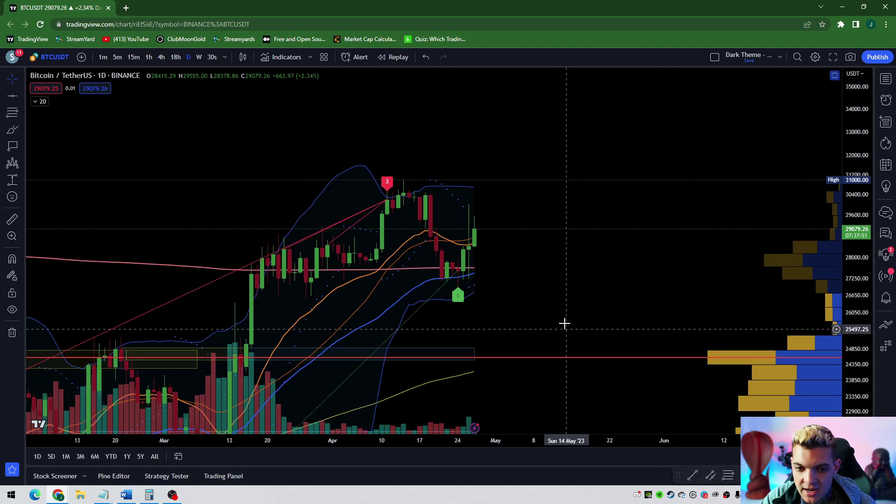
scroll(565, 324, down, 5)
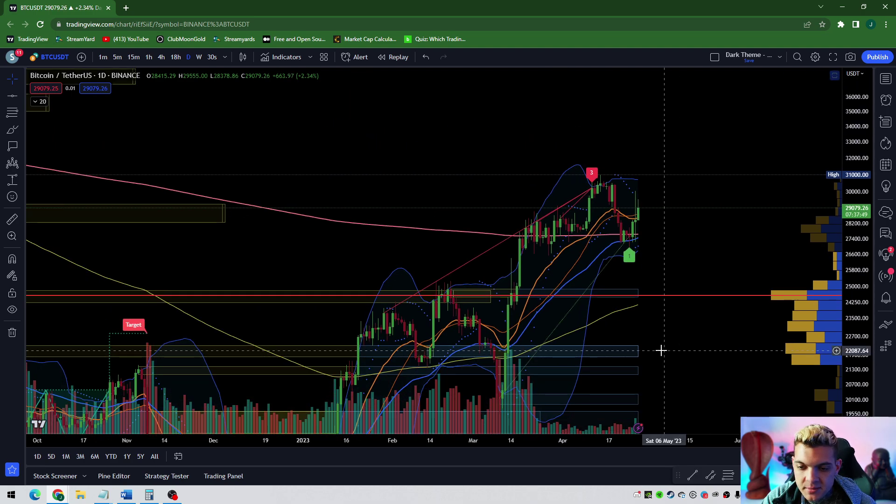
drag(661, 331, 660, 303)
drag(857, 286, 858, 340)
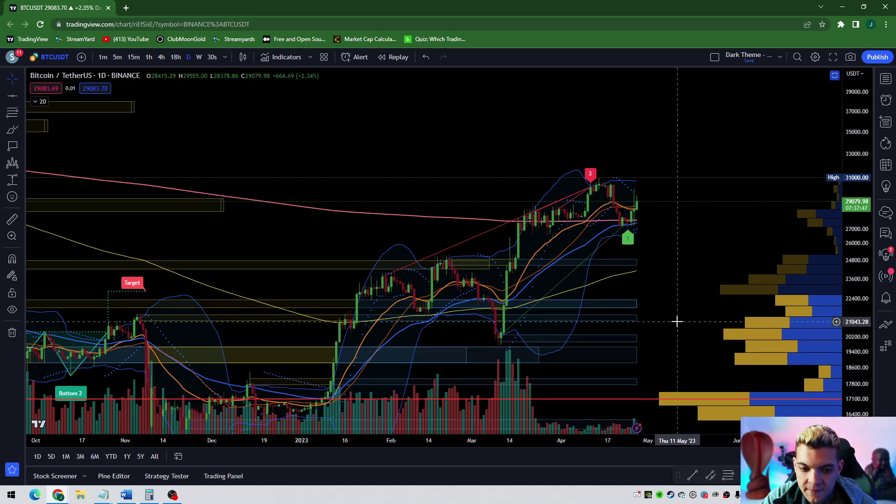
drag(676, 321, 628, 289)
Step: Draw a Fibonacci retracement from about 16,257 on 21 December 2022 up to about 30,952, extending it to 1 June 2023
click(22, 98)
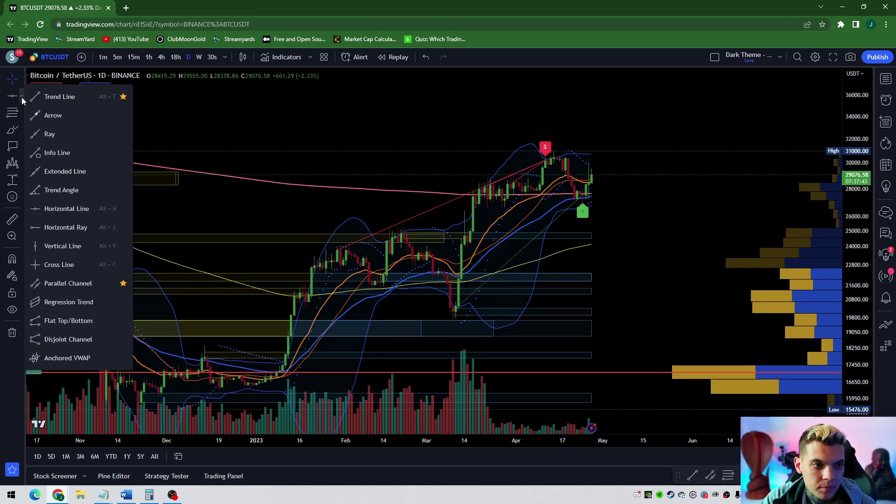
click(24, 114)
click(60, 117)
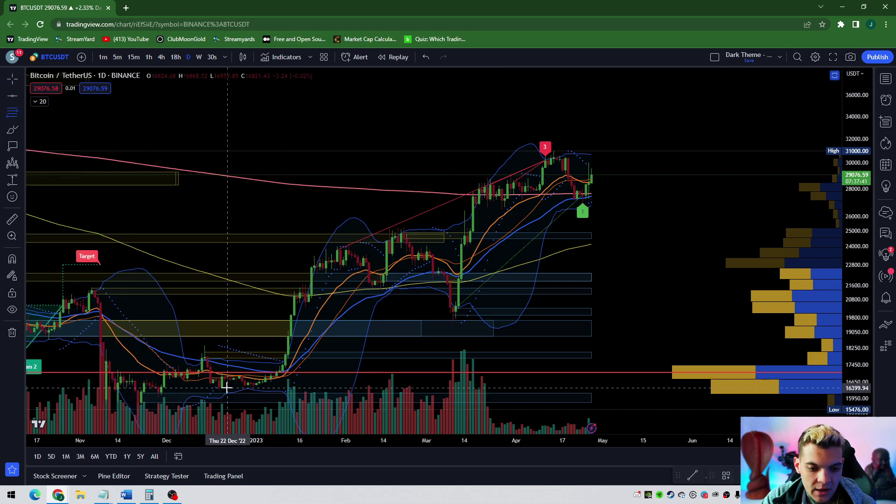
click(692, 151)
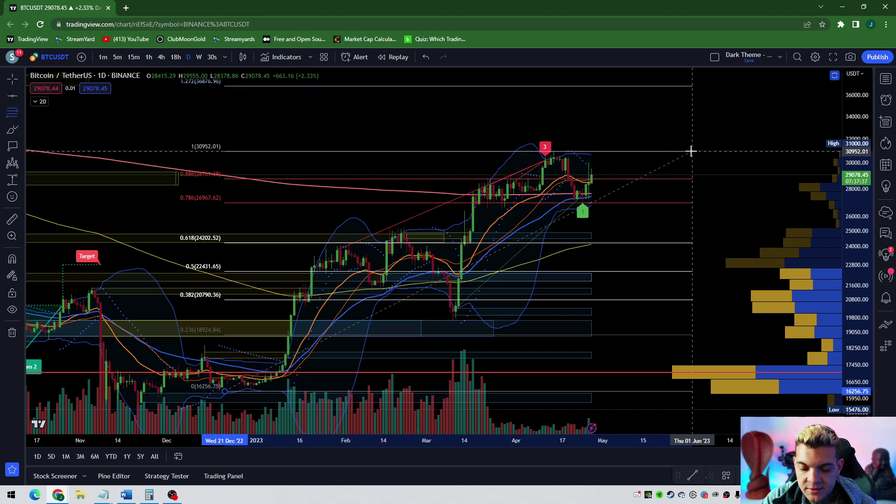
scroll(728, 284, down, 2)
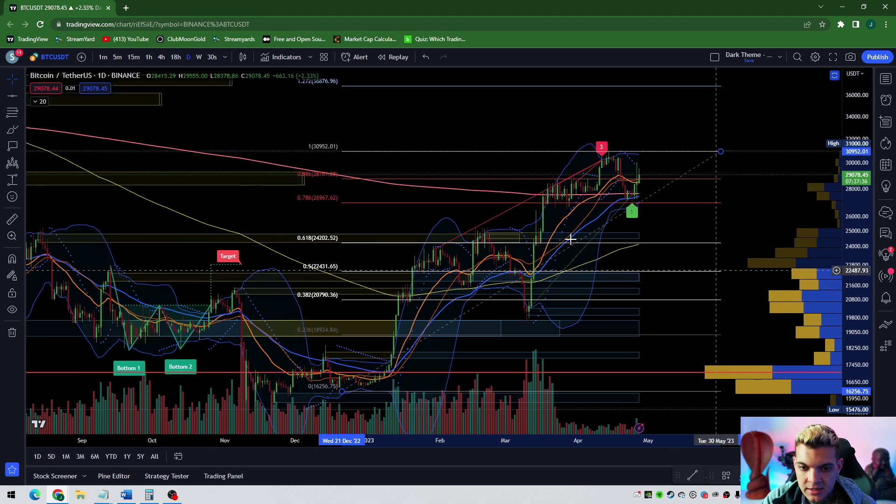
Step: Switch the chart to the 3-day timeframe and frame the 2022–2023 candles with the Fibonacci levels
click(225, 57)
scroll(266, 420, down, 2)
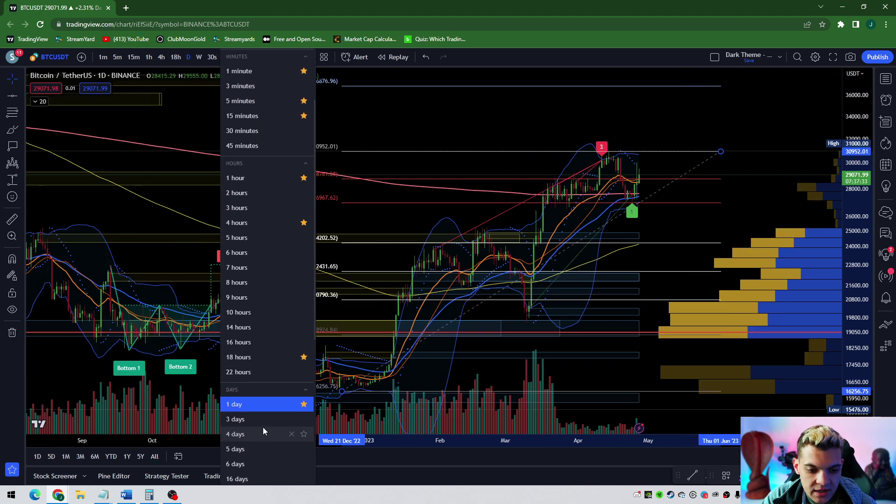
click(262, 419)
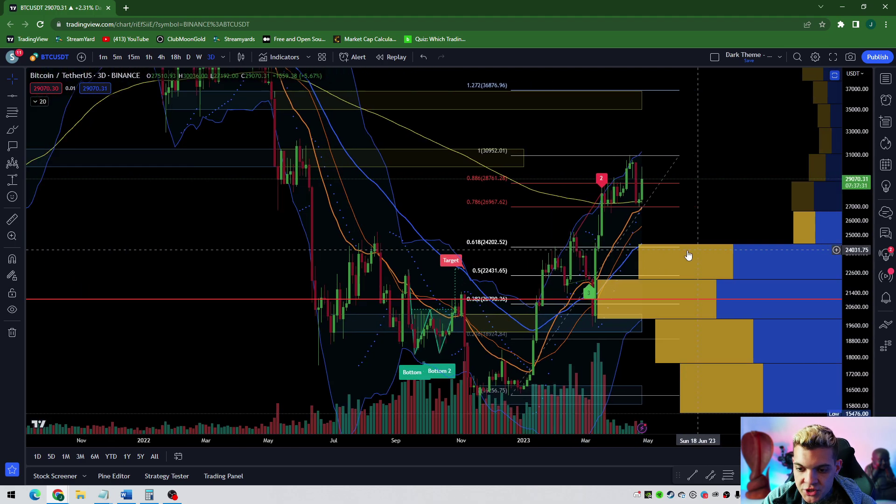
scroll(688, 255, up, 3)
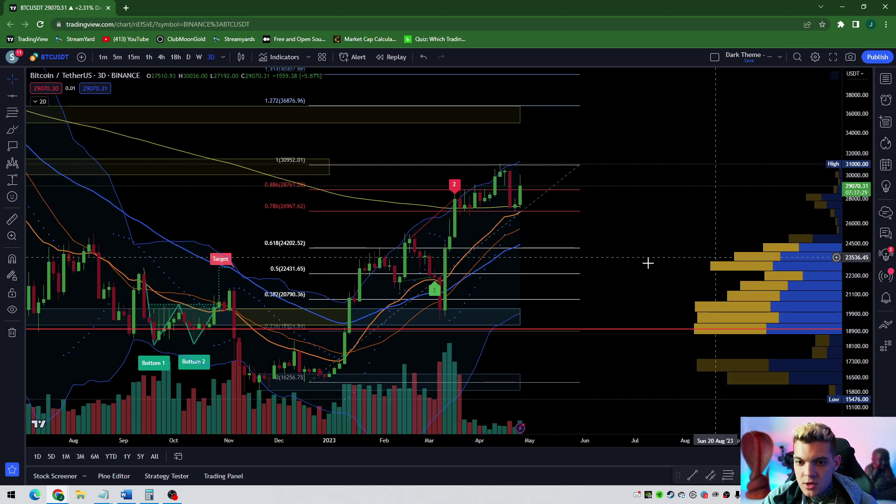
scroll(650, 244, down, 3)
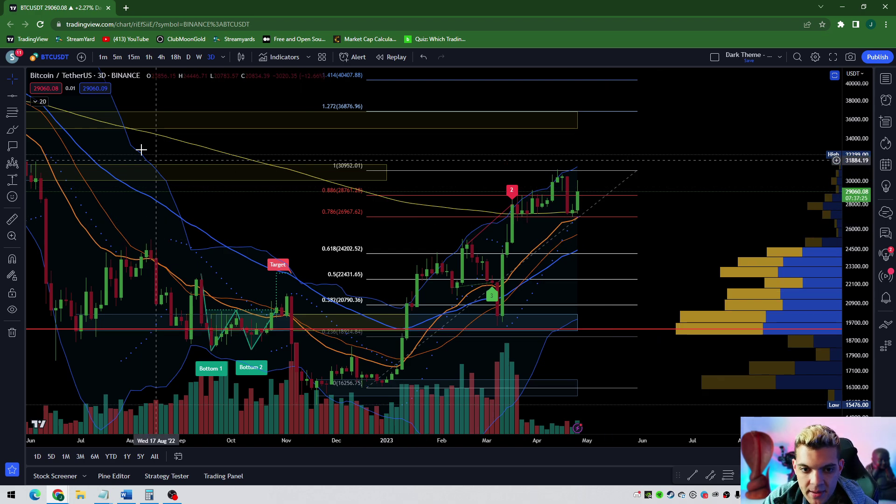
Step: Brush a wave along the March–April consolidation above the 0.786 level and an arrow down to the 0.618 level
click(20, 131)
click(38, 132)
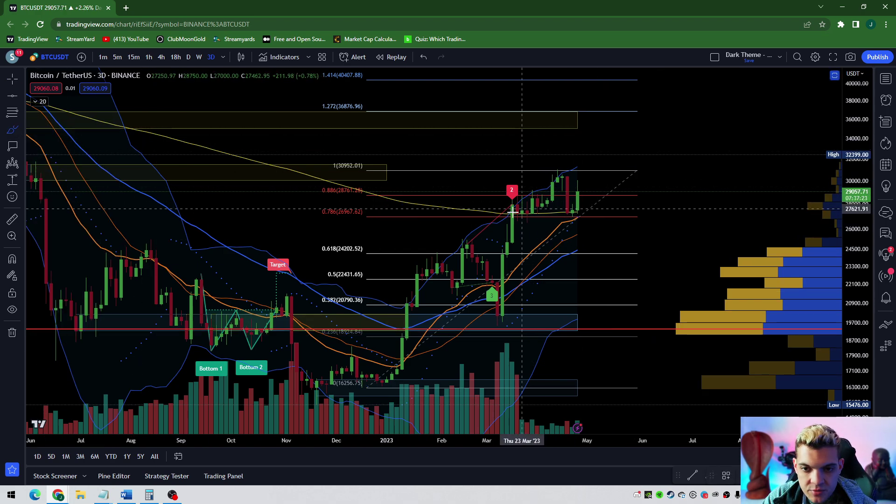
mouse_move(505, 219)
mouse_down()
mouse_move(513, 198)
mouse_move(542, 214)
mouse_move(596, 212)
mouse_move(602, 217)
mouse_move(580, 254)
mouse_move(589, 266)
mouse_move(593, 252)
mouse_up()
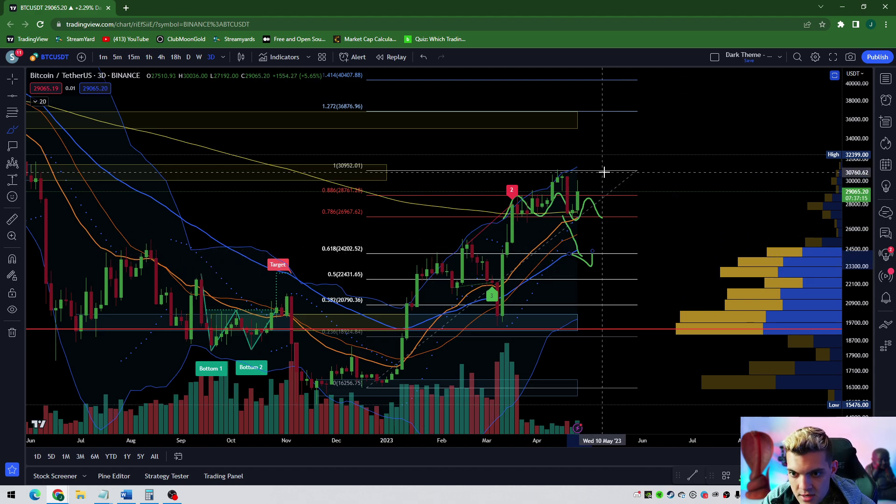
Step: Brush a breakout and retest at the Fibonacci 1 level, and mark the 1.272 level as the upside target
mouse_move(602, 171)
mouse_down()
mouse_move(637, 172)
mouse_move(610, 156)
mouse_move(632, 171)
mouse_move(654, 170)
mouse_up()
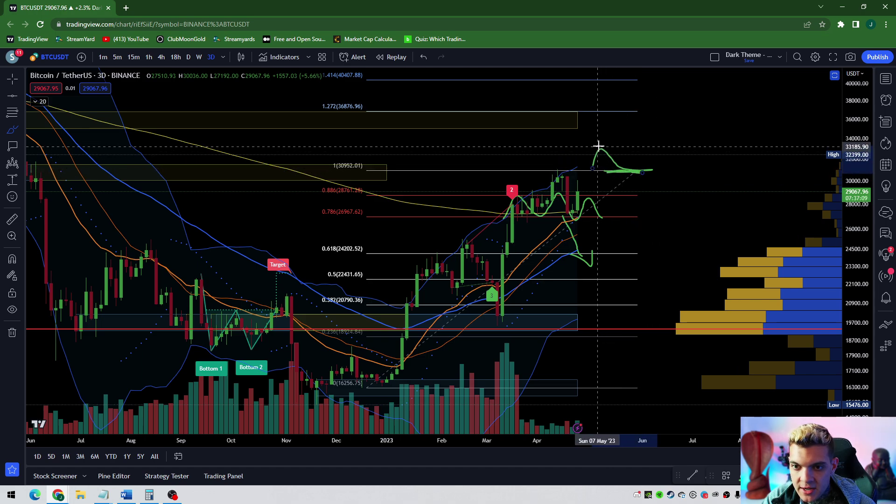
scroll(635, 120, down, 1)
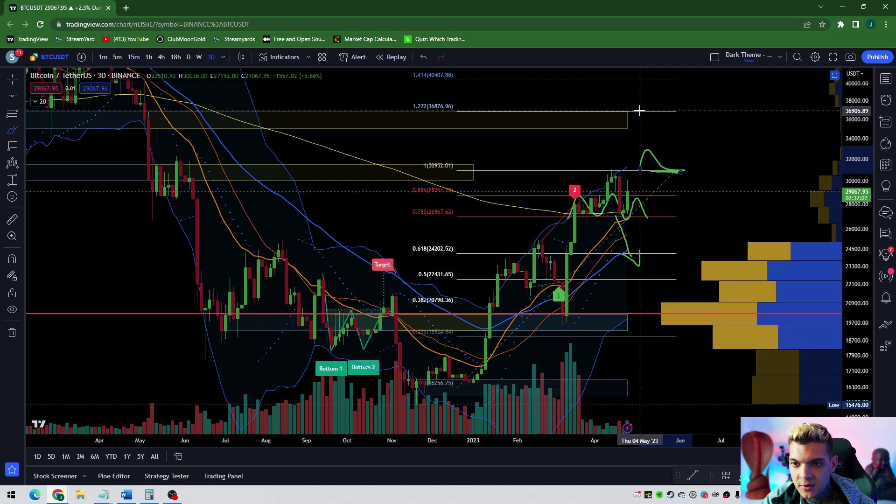
drag(639, 111, 599, 111)
drag(861, 196, 862, 234)
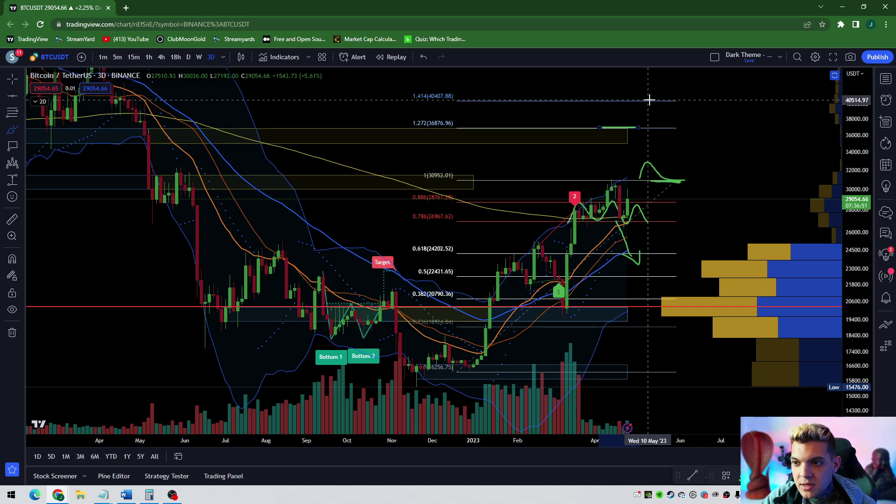
Step: Brush a horizontal mark along the Fibonacci 1 level (30,952) above the April highs
scroll(633, 203, up, 2)
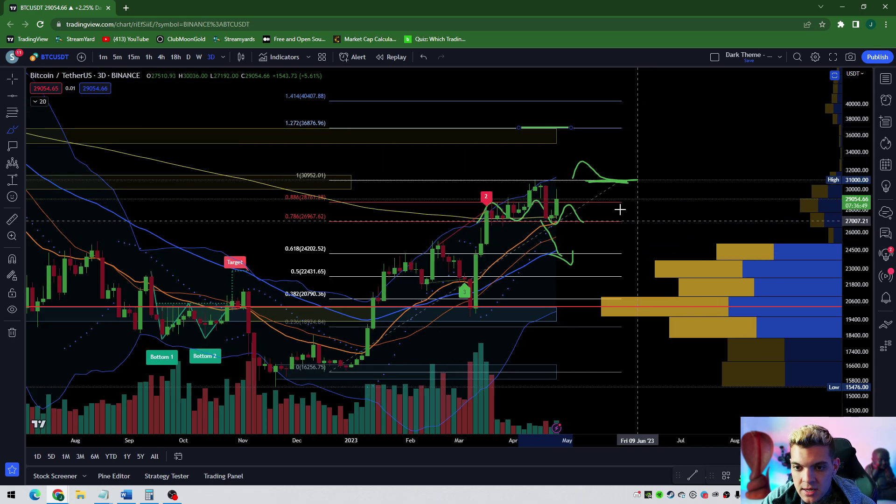
scroll(624, 181, down, 2)
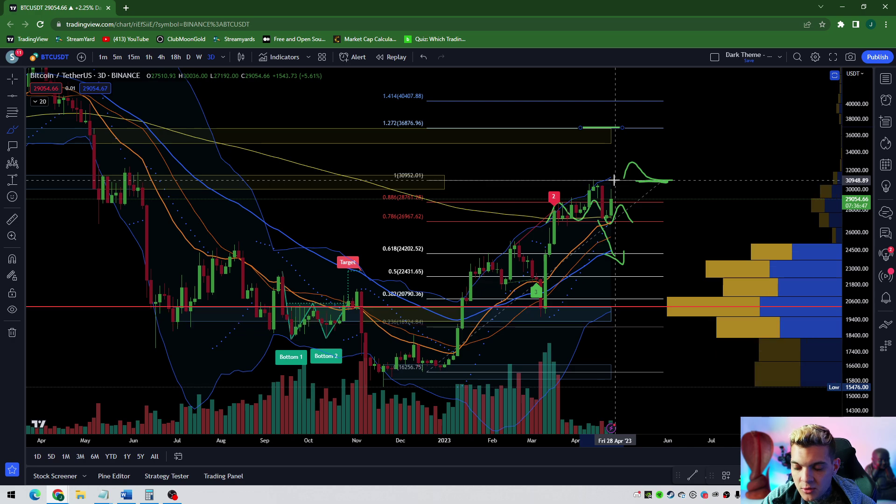
mouse_move(579, 179)
mouse_down()
mouse_move(628, 179)
mouse_move(580, 179)
mouse_move(614, 180)
mouse_up()
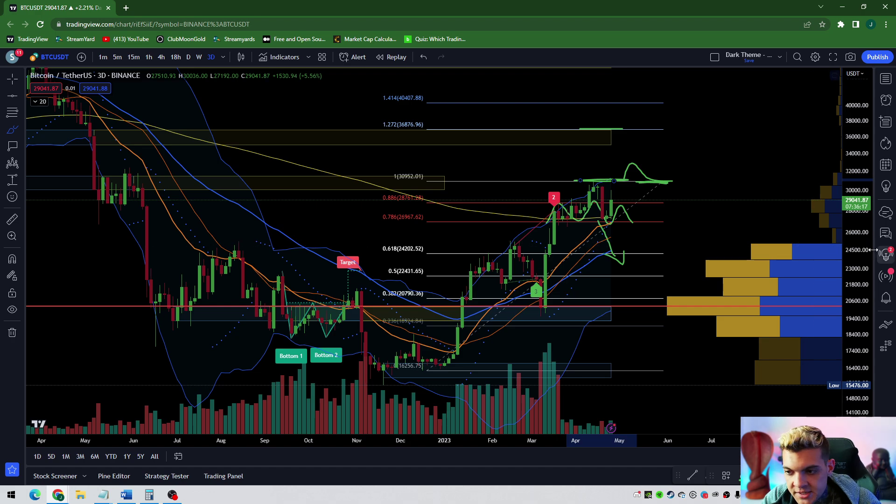
drag(865, 238, 864, 251)
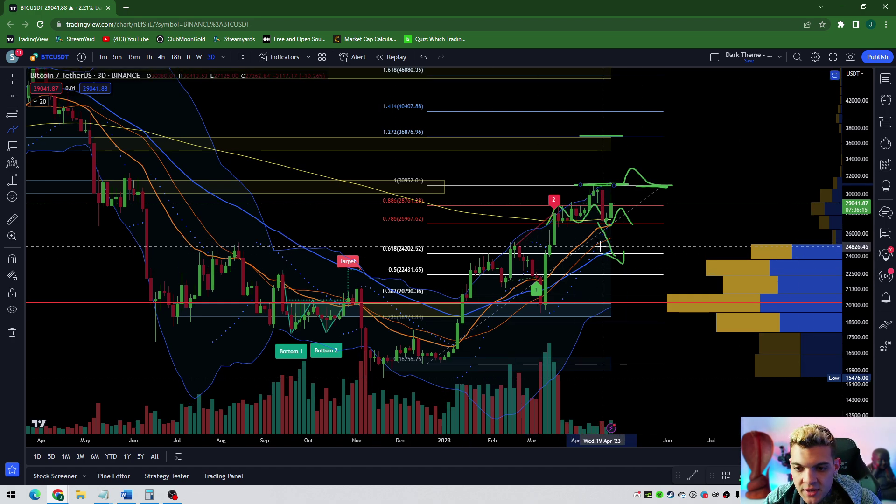